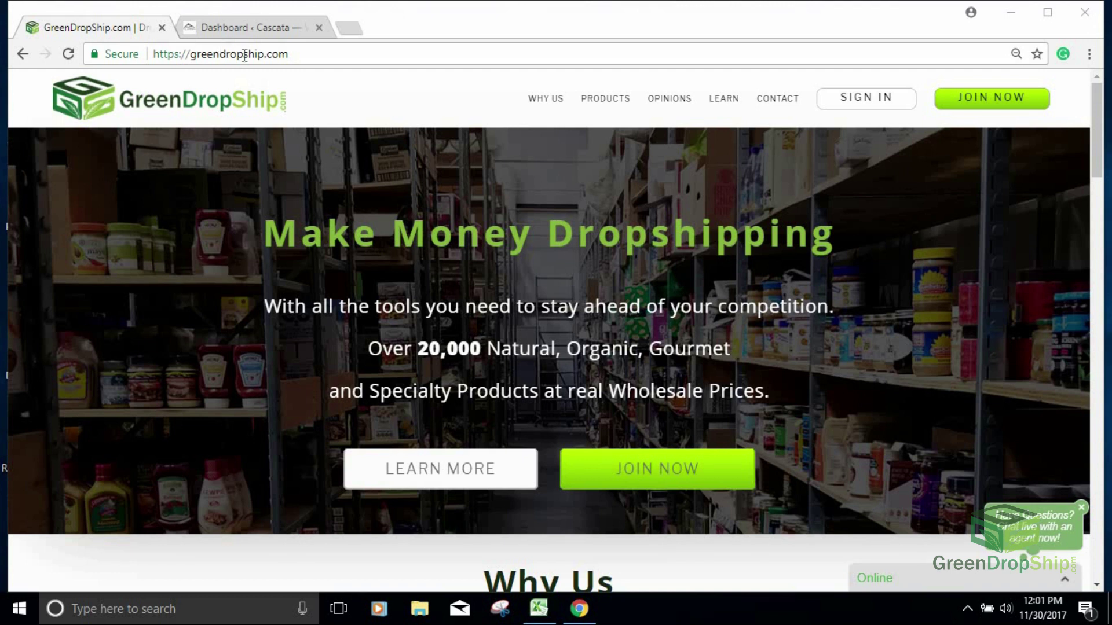
Sign in to the GreenDropShip member account using the autofilled saved email and password
click(867, 98)
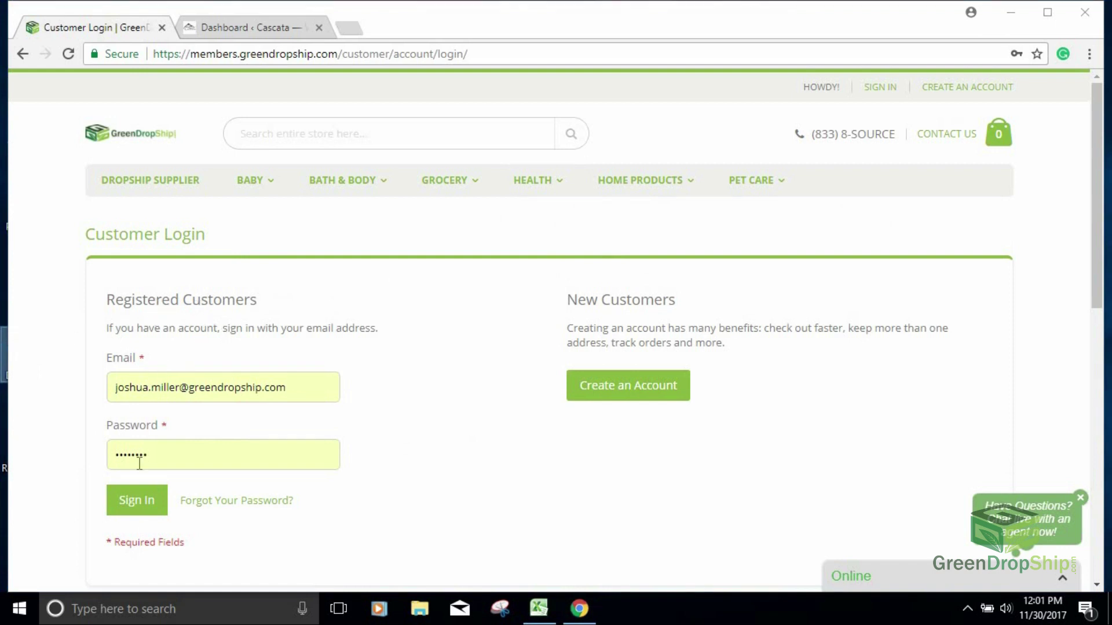
click(140, 493)
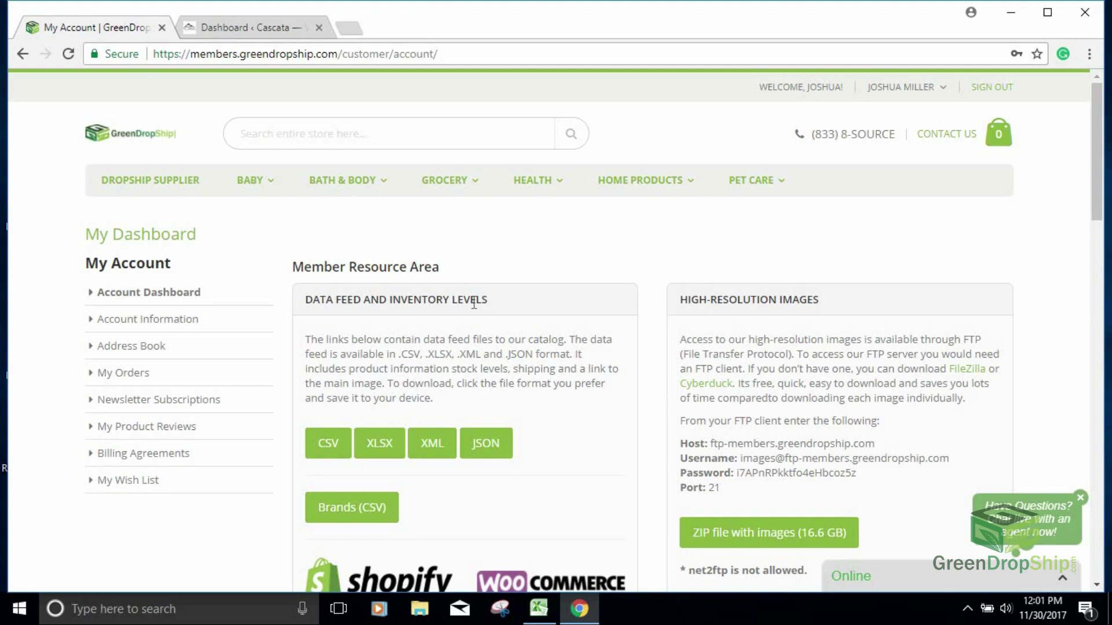
Download the WooCommerce data feed as products_woocommerce.csv and open it in Excel
scroll(443, 298, down, 3)
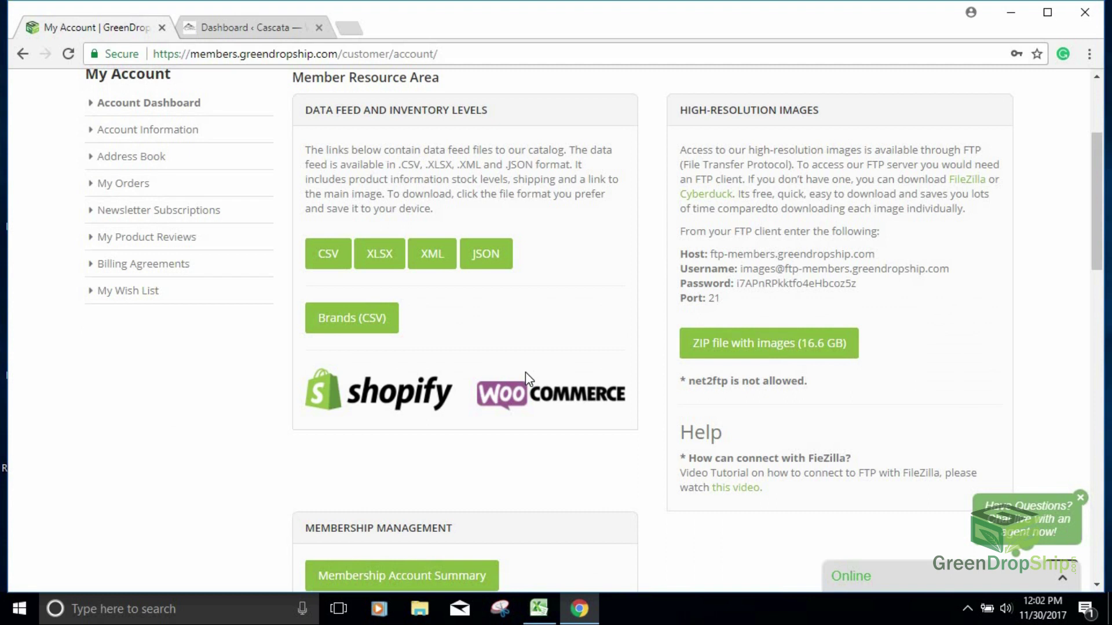
click(567, 400)
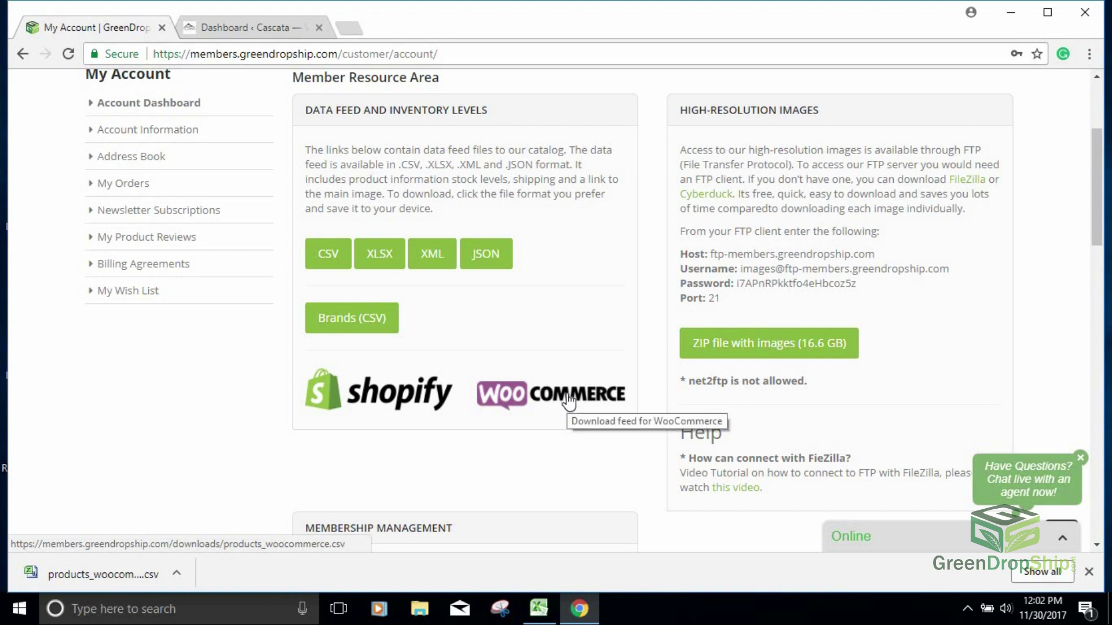
click(139, 568)
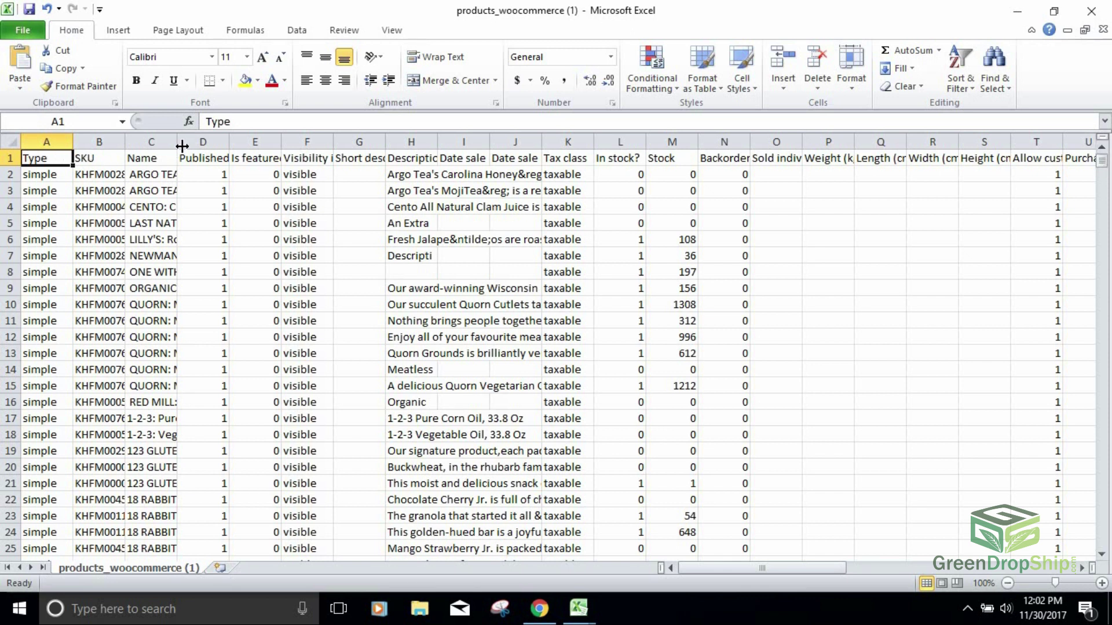
Widen column C for product names and column H for descriptions
drag(181, 146, 278, 146)
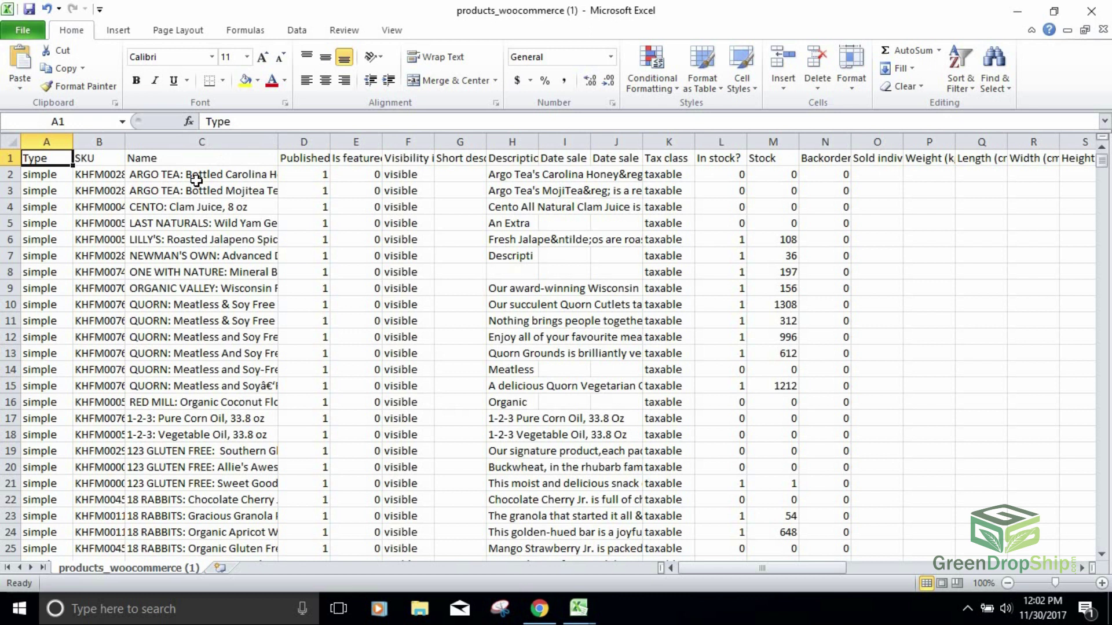
click(152, 174)
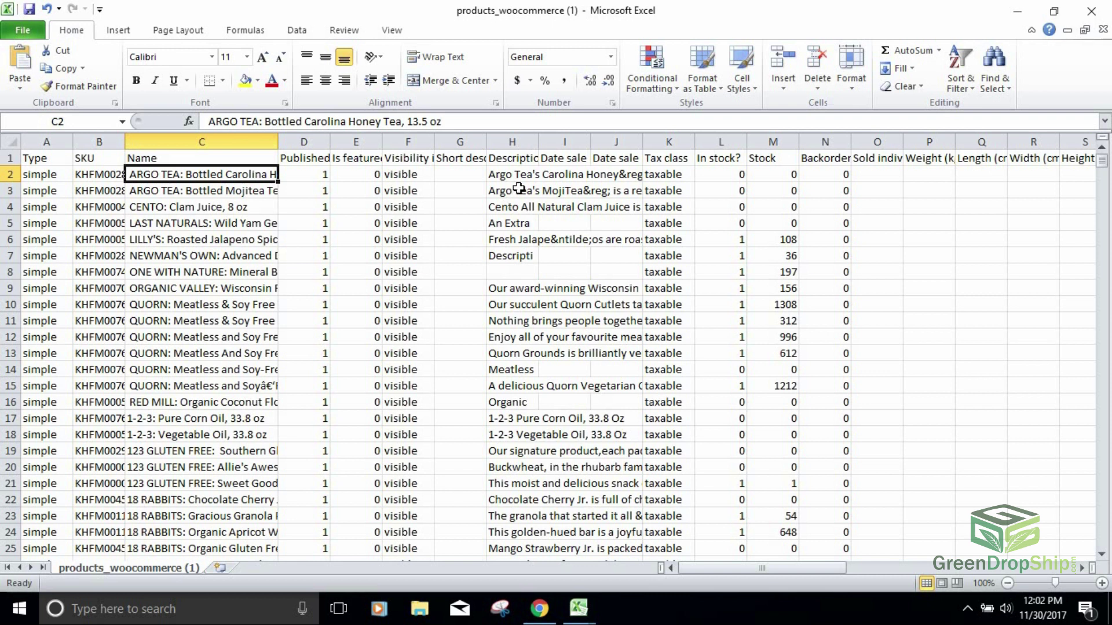
drag(539, 142, 770, 142)
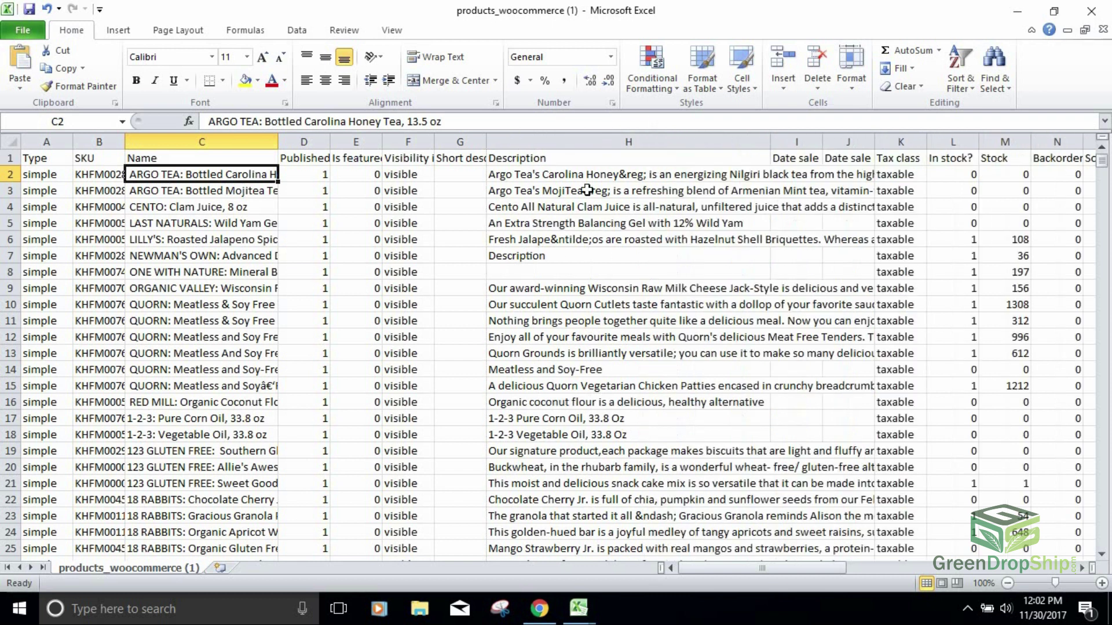
click(590, 177)
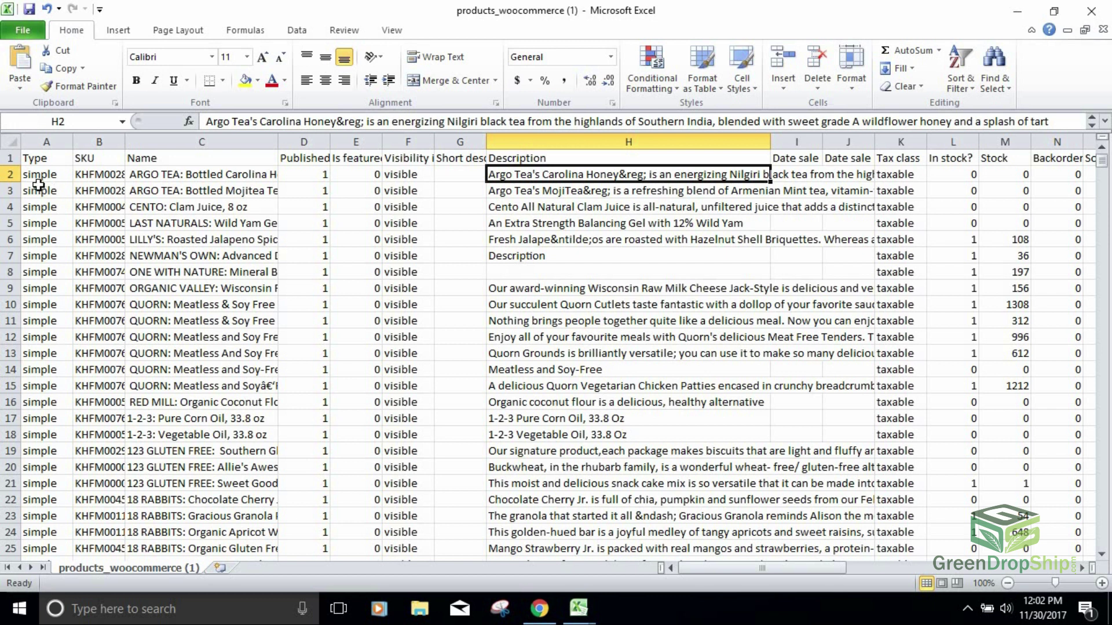
Adjust header row 1 height and read the full description in cell H2
click(10, 158)
drag(9, 166, 5, 231)
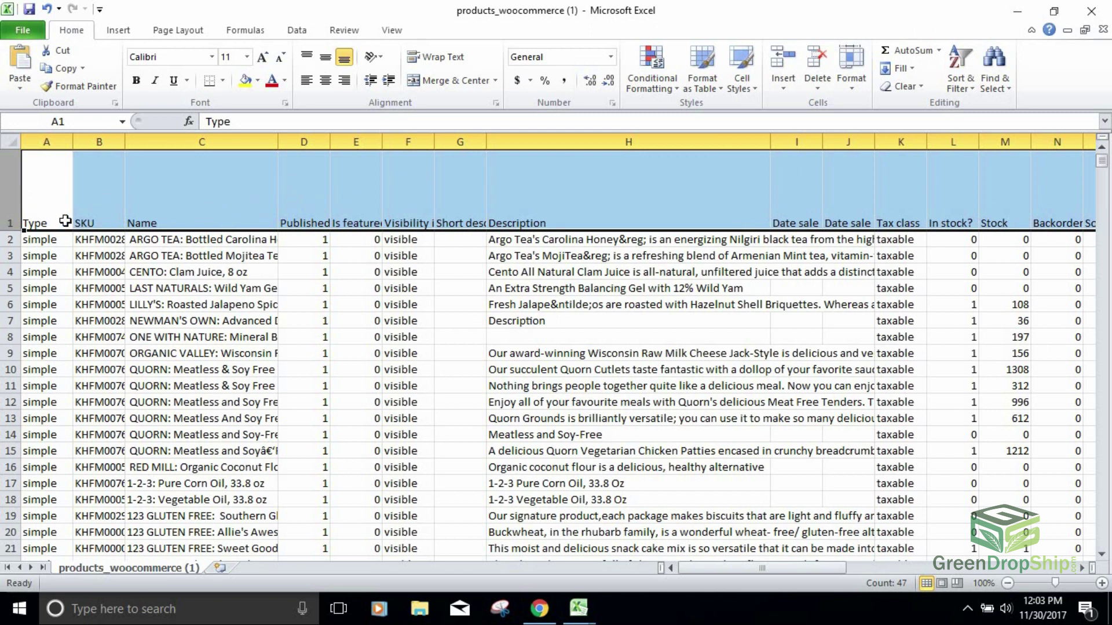
drag(6, 230, 3, 185)
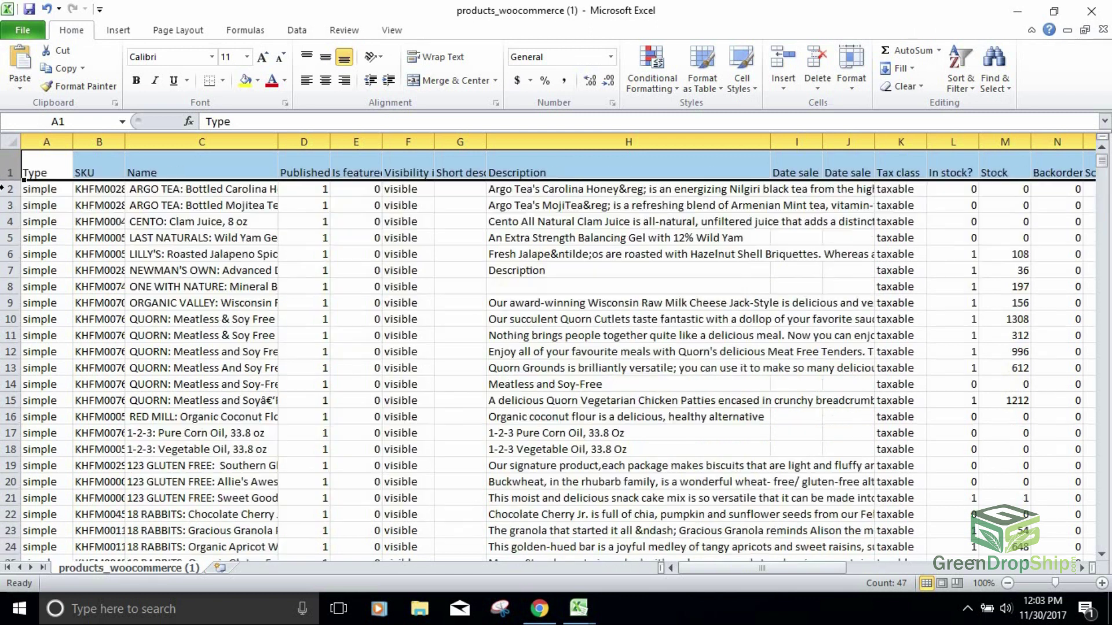
double_click(560, 189)
drag(560, 189, 600, 189)
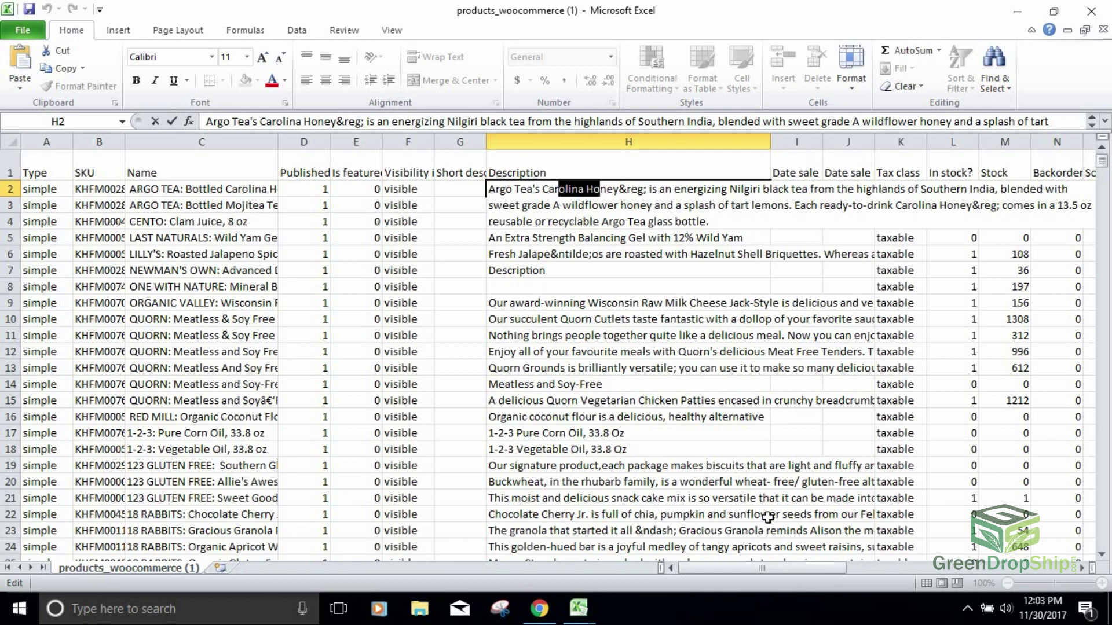
click(678, 424)
drag(721, 568, 838, 553)
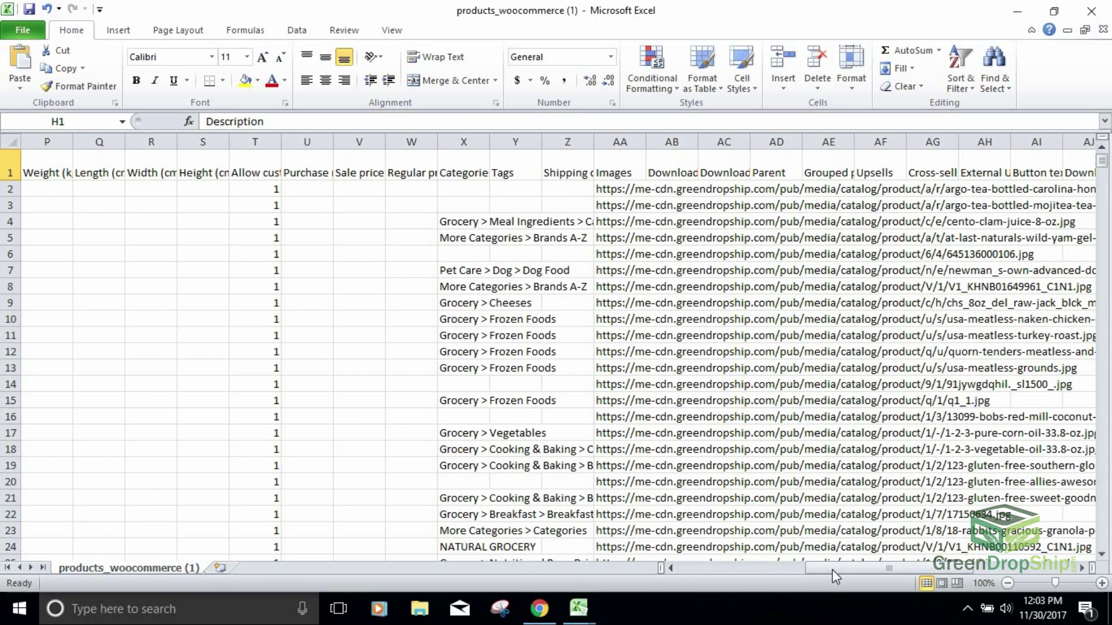
drag(832, 564, 825, 564)
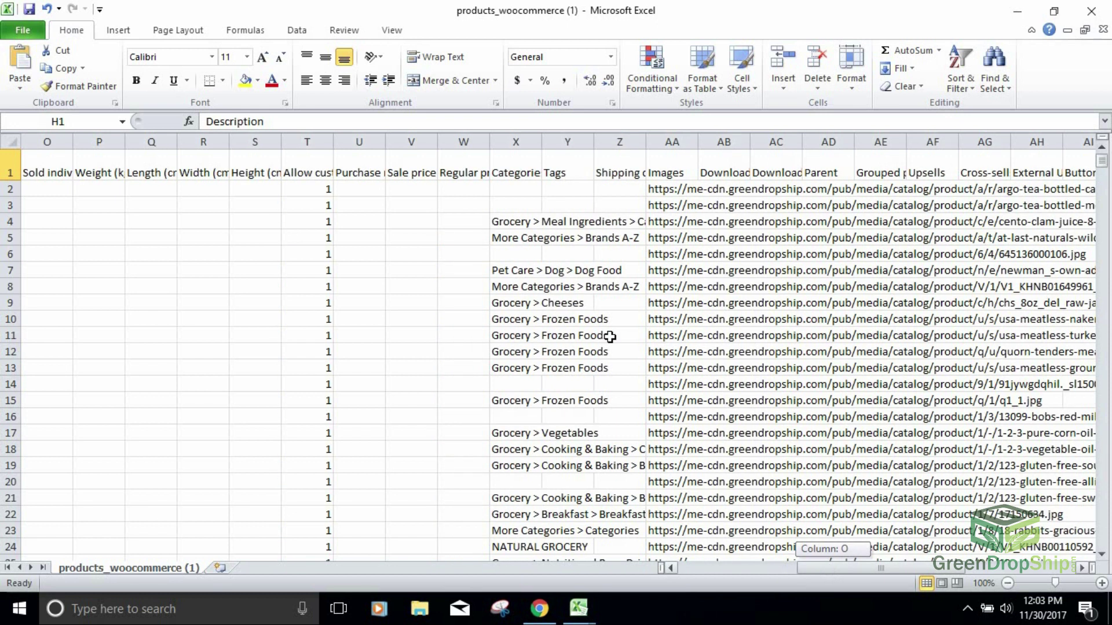
click(532, 143)
drag(541, 144, 598, 143)
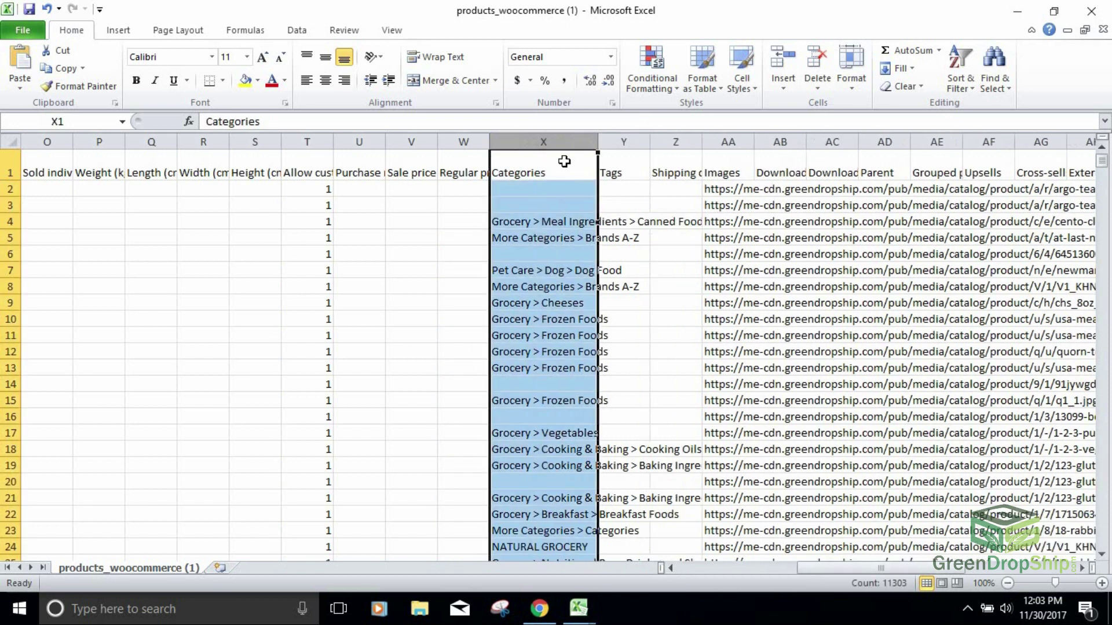
click(534, 173)
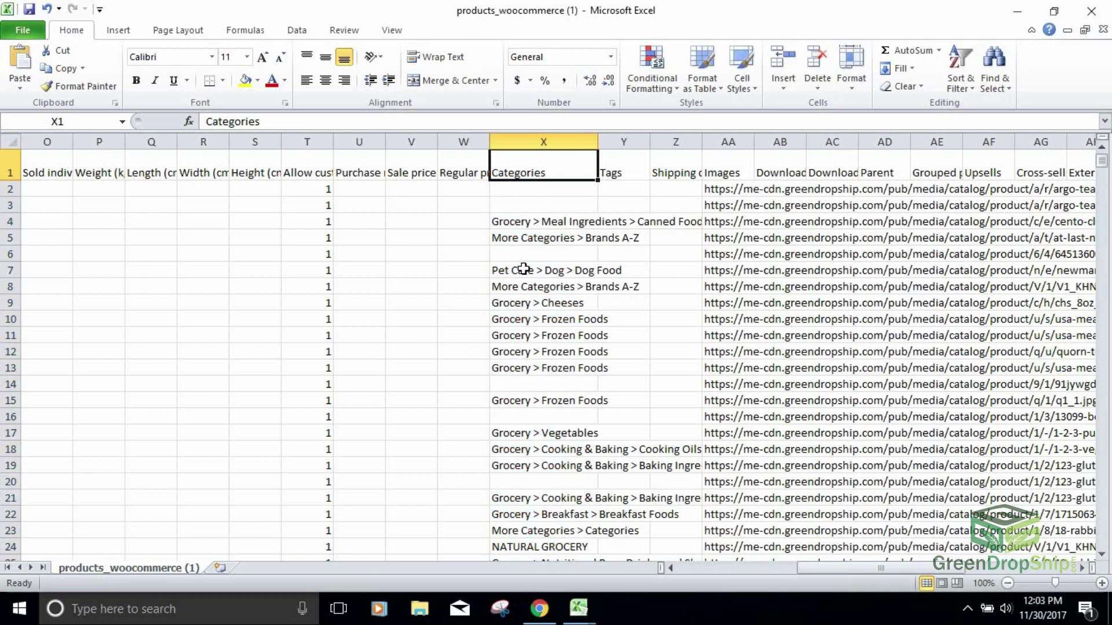
scroll(527, 260, down, 20)
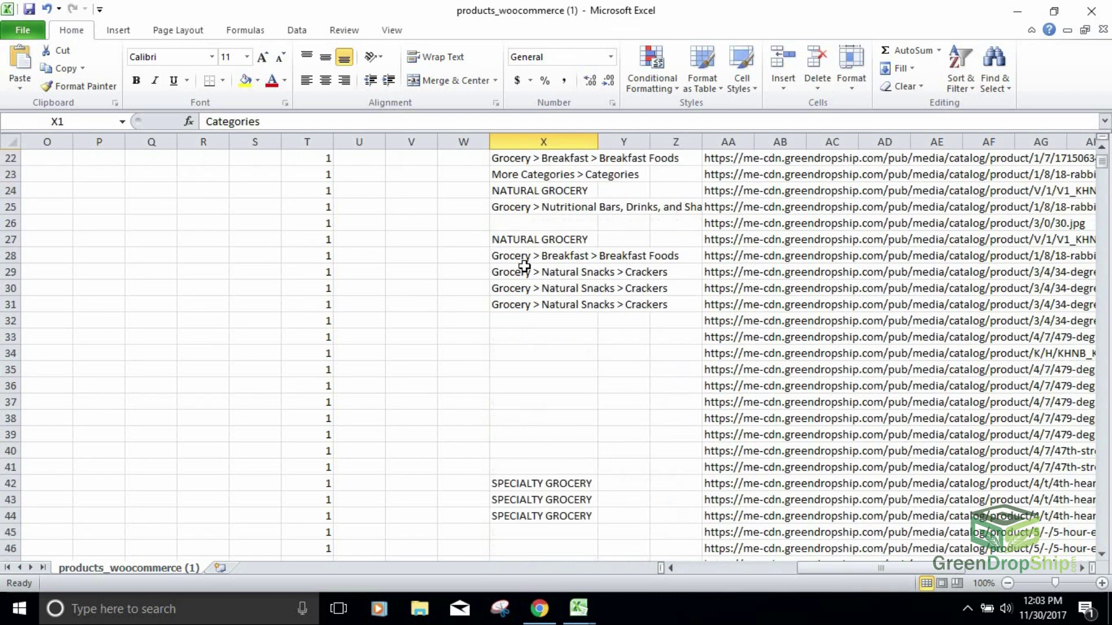
scroll(527, 290, down, 20)
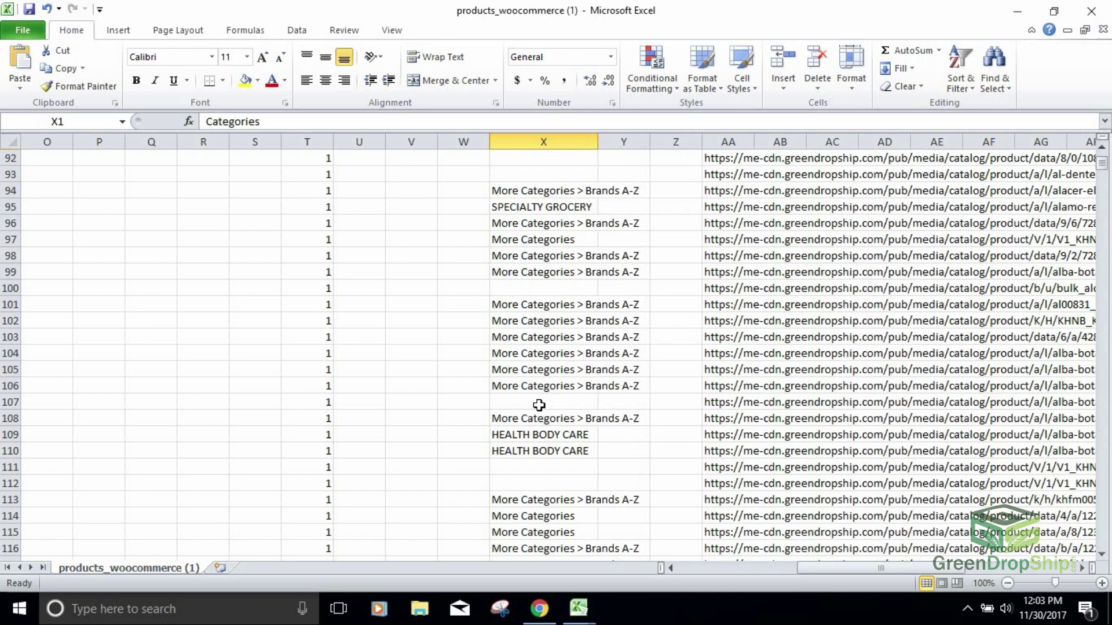
scroll(534, 409, up, 19)
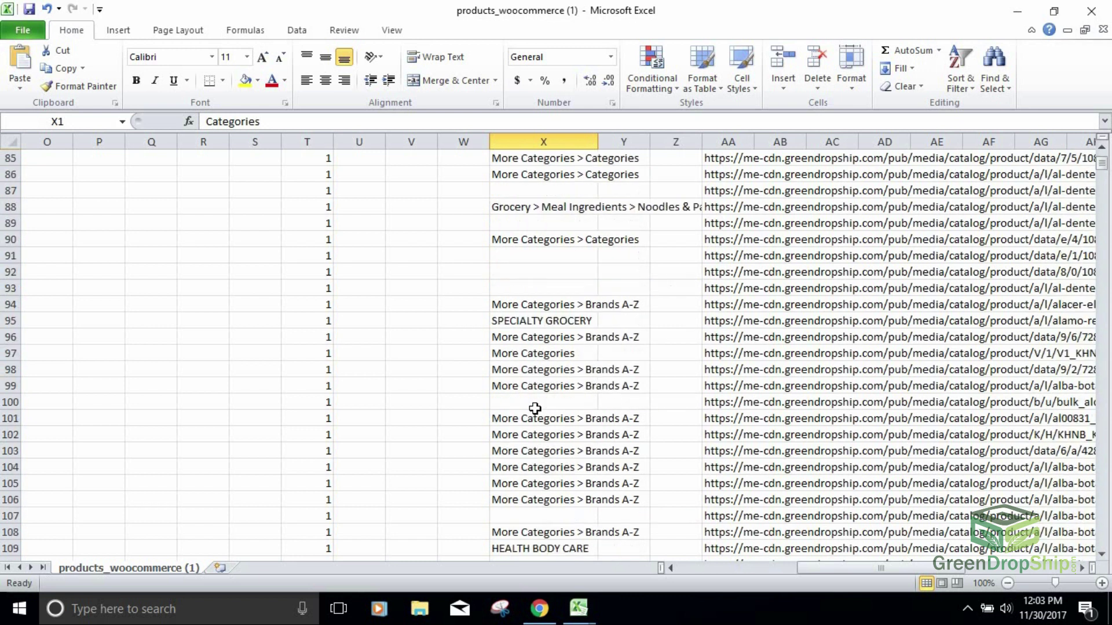
scroll(535, 409, down, 20)
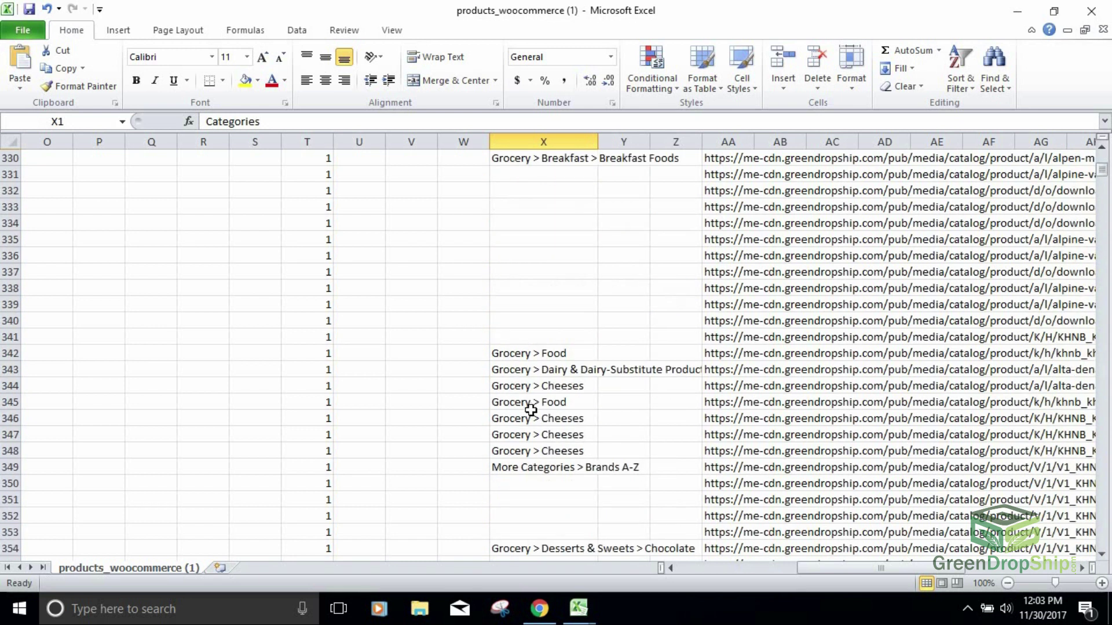
scroll(533, 431, down, 20)
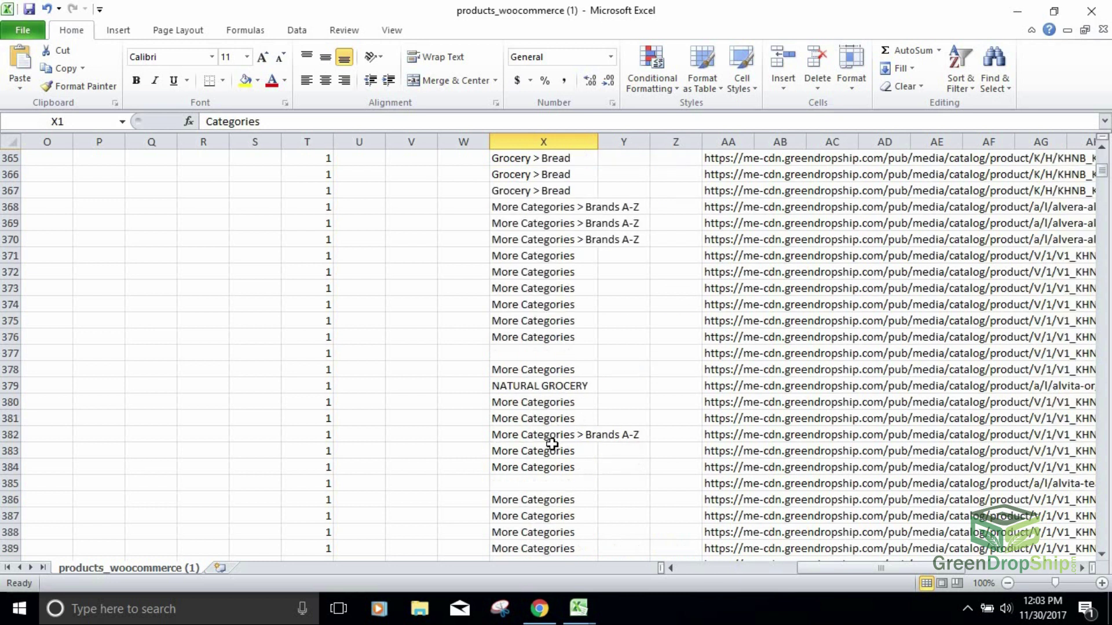
scroll(548, 444, down, 20)
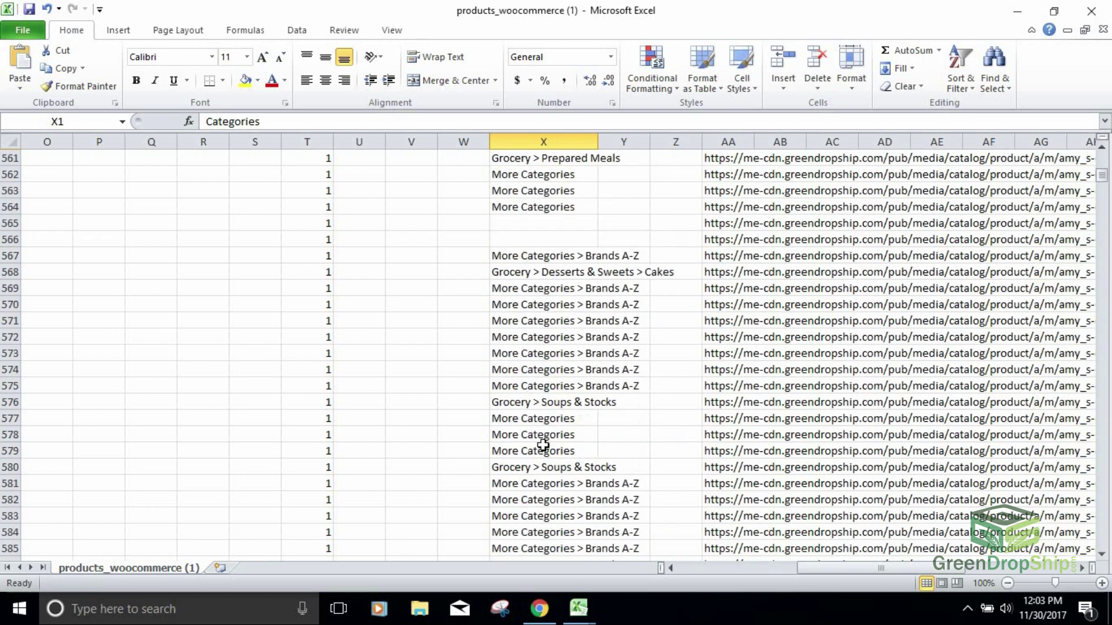
scroll(543, 445, up, 20)
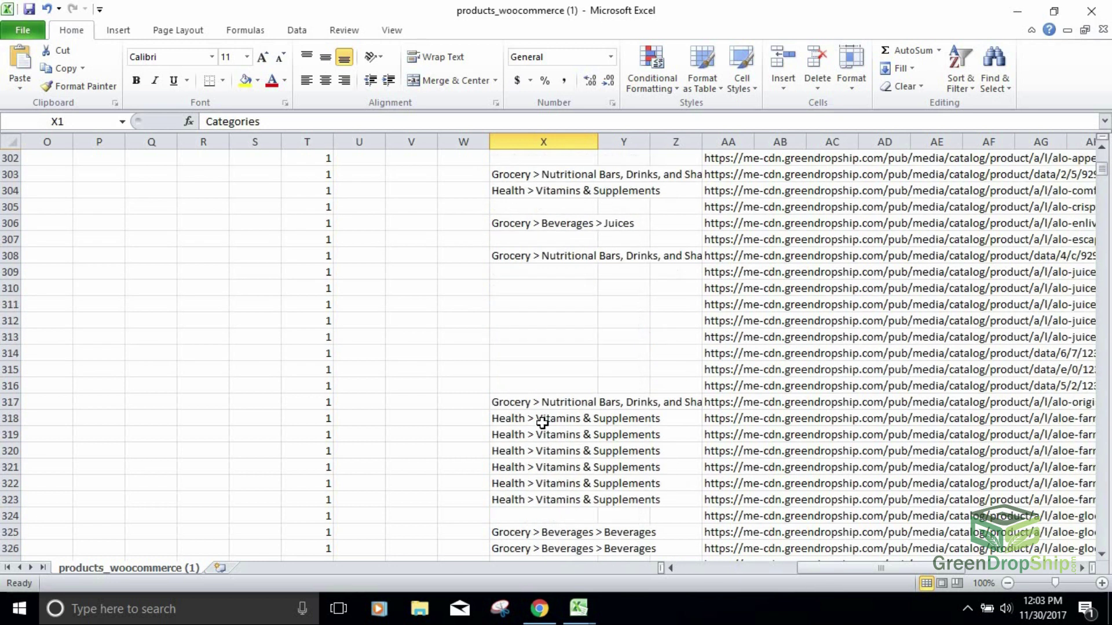
scroll(563, 416, up, 20)
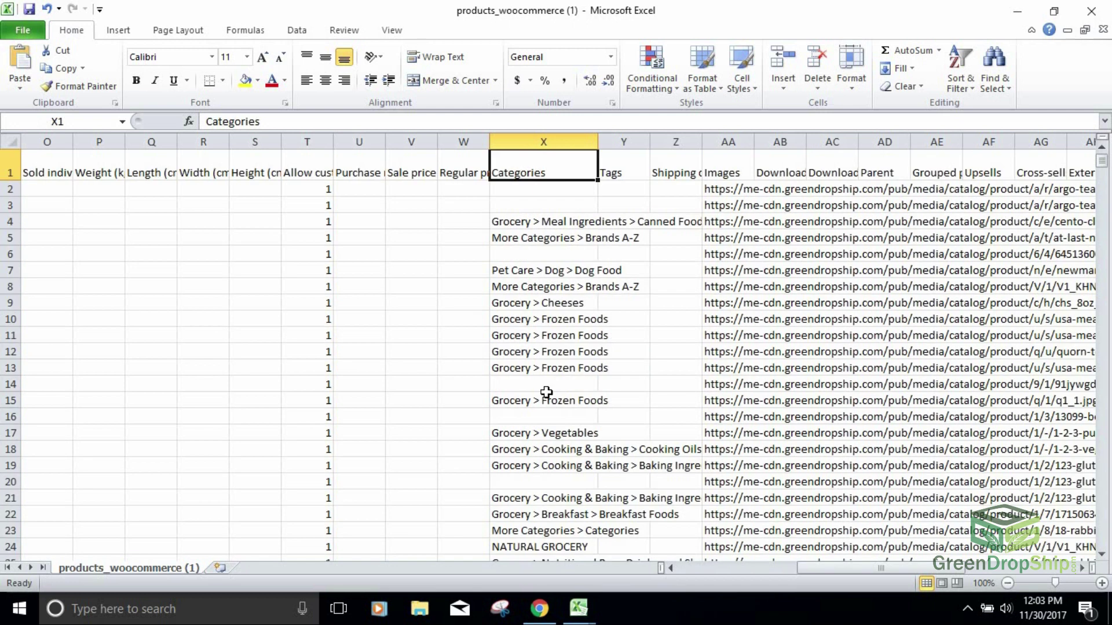
click(1103, 165)
scroll(546, 245, down, 20)
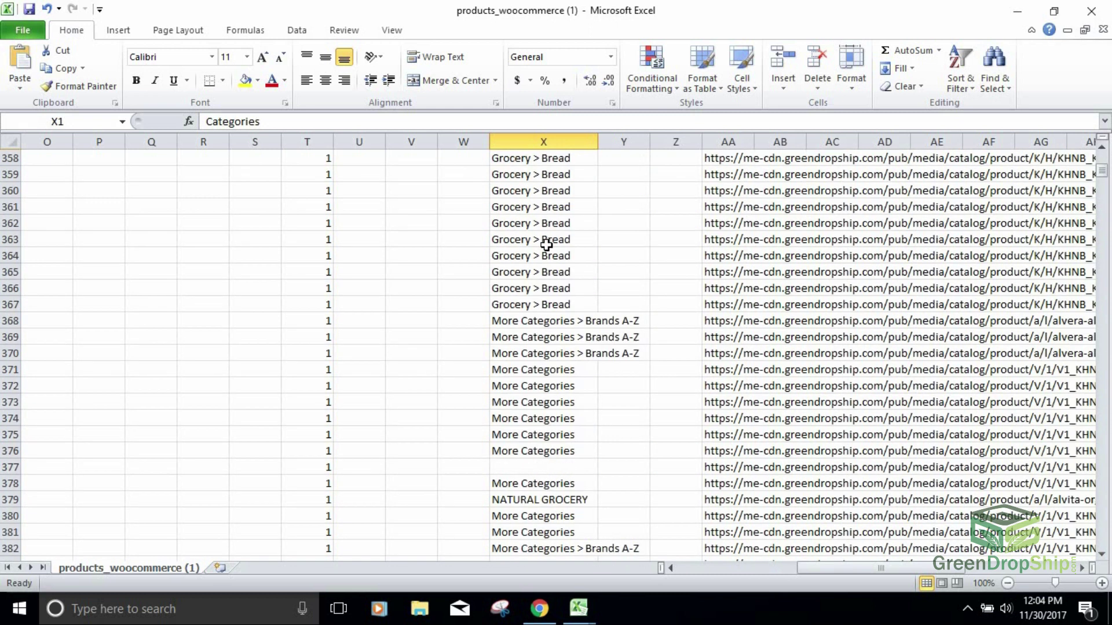
scroll(530, 245, up, 9)
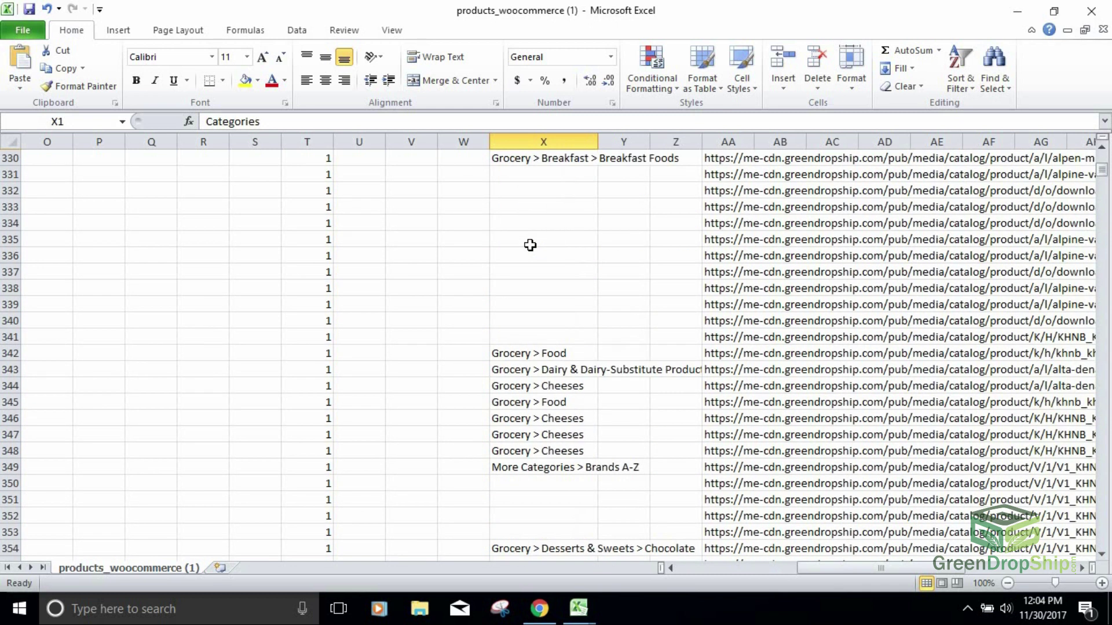
scroll(530, 245, down, 20)
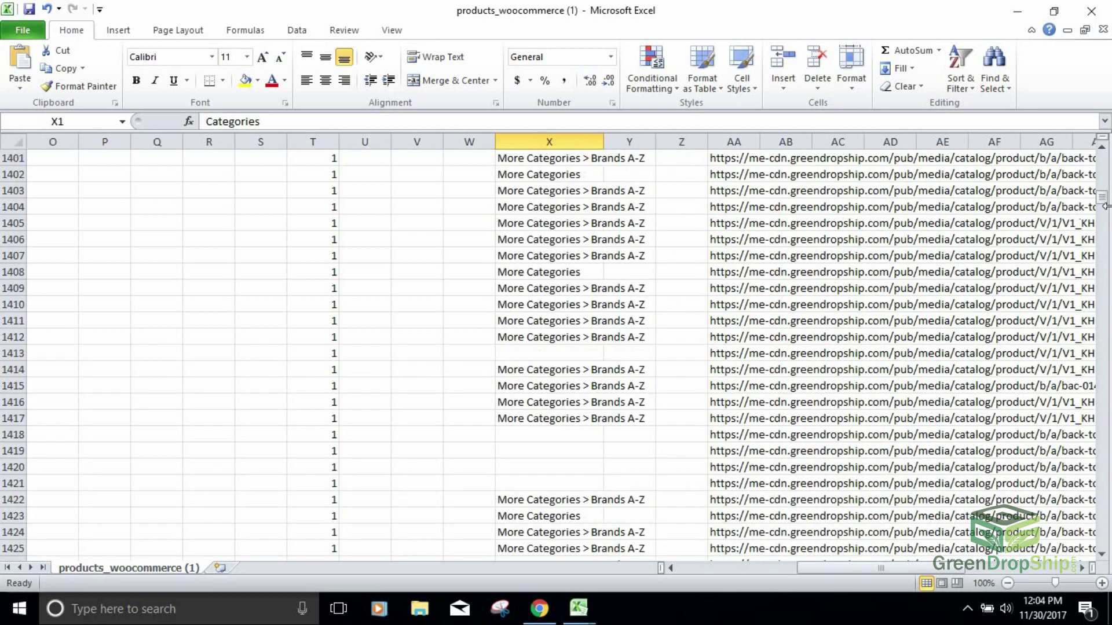
drag(1105, 204, 1105, 210)
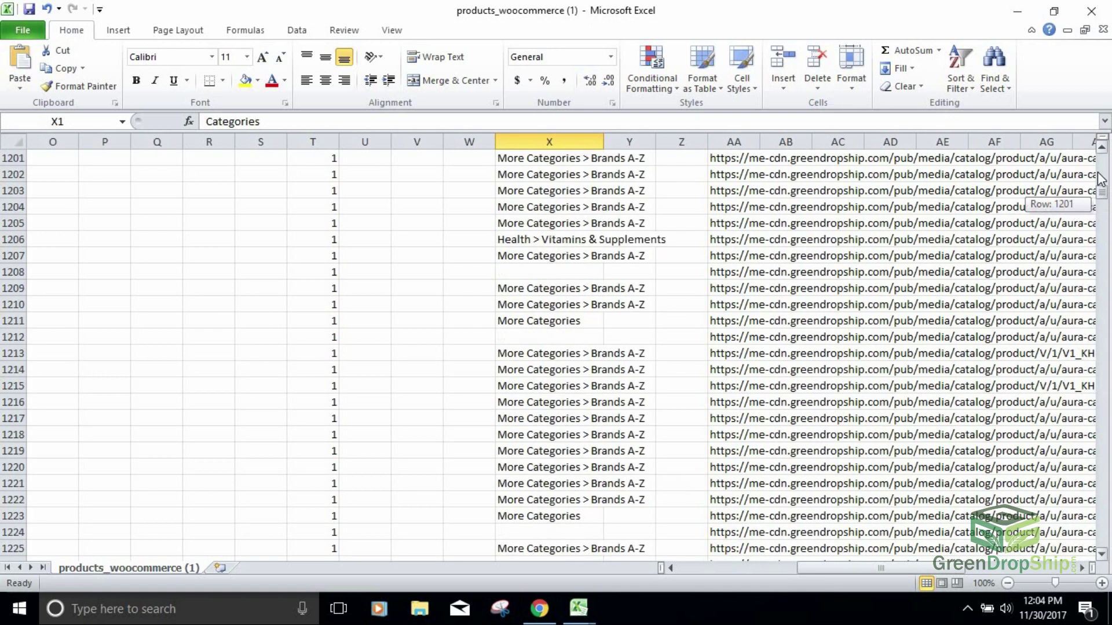
drag(1100, 180, 1101, 151)
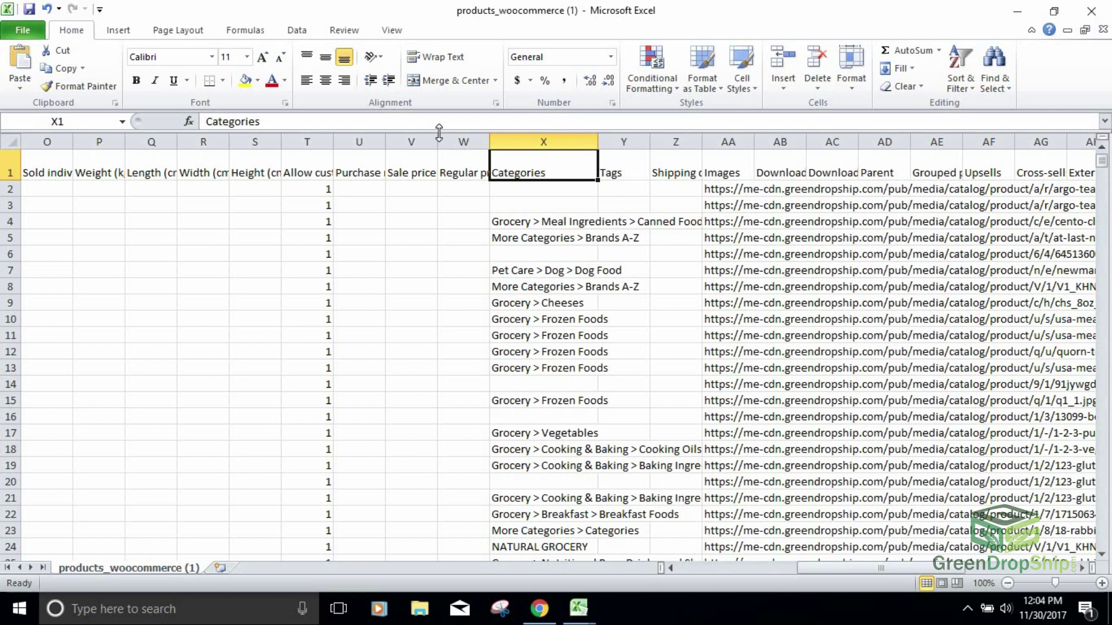
Turn on AutoFilter from the Data tab so every header, including Categories, gets a dropdown
click(297, 33)
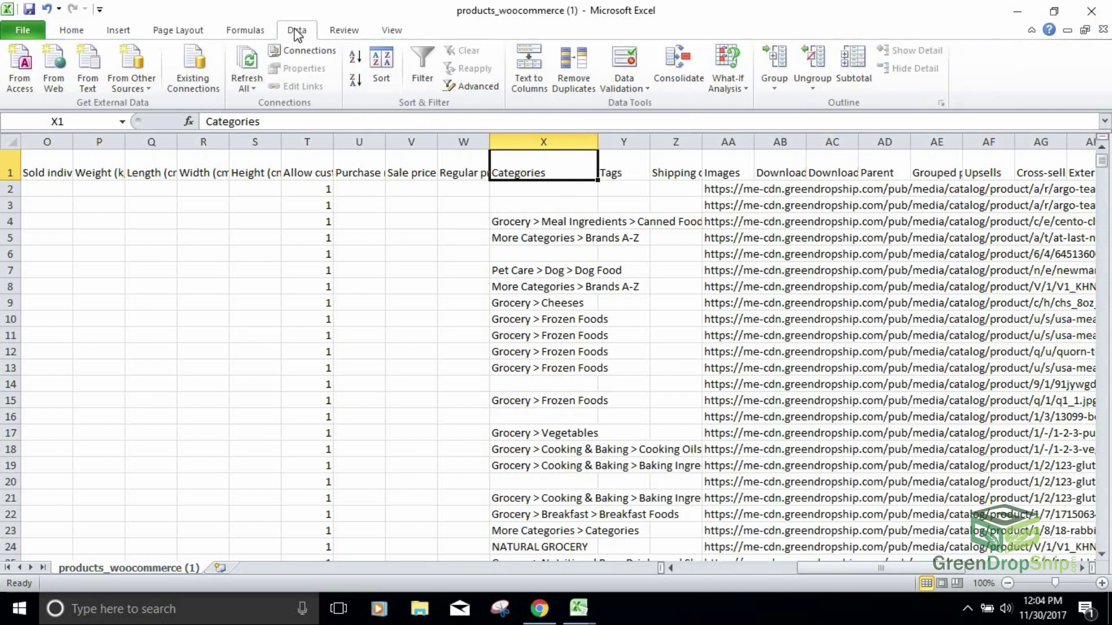
click(421, 70)
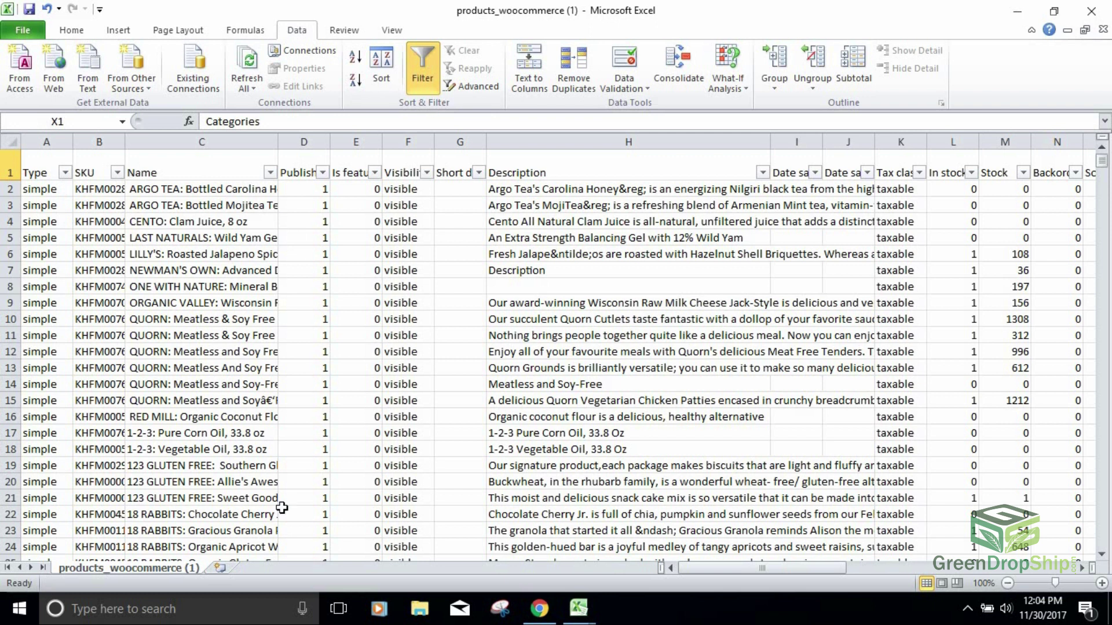
drag(738, 569, 860, 544)
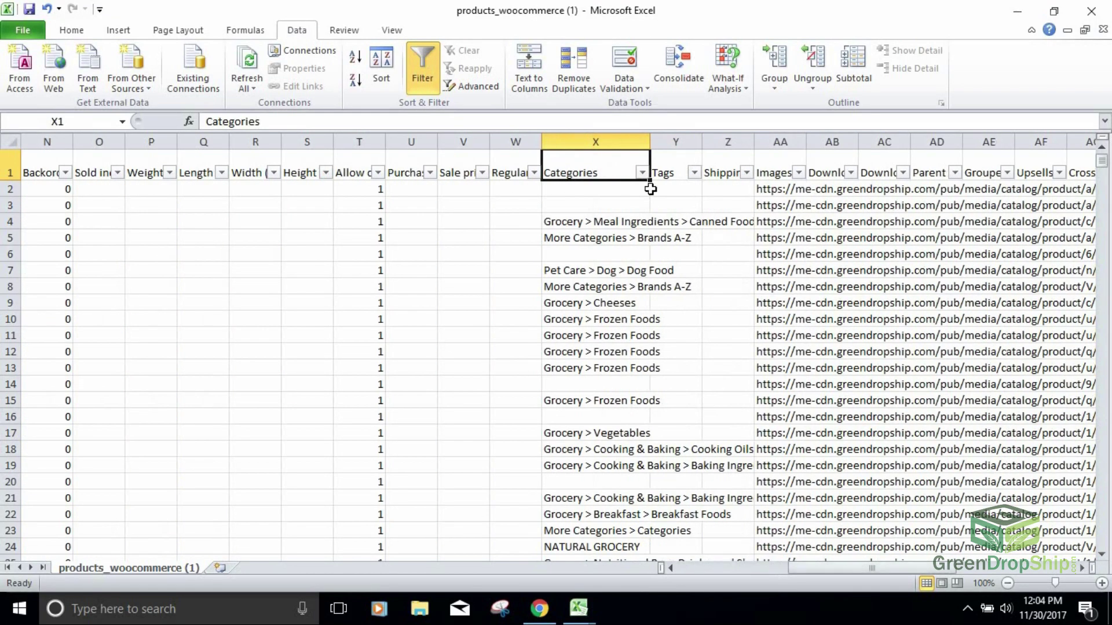
Filter the Categories column to show only FROZEN products
click(642, 173)
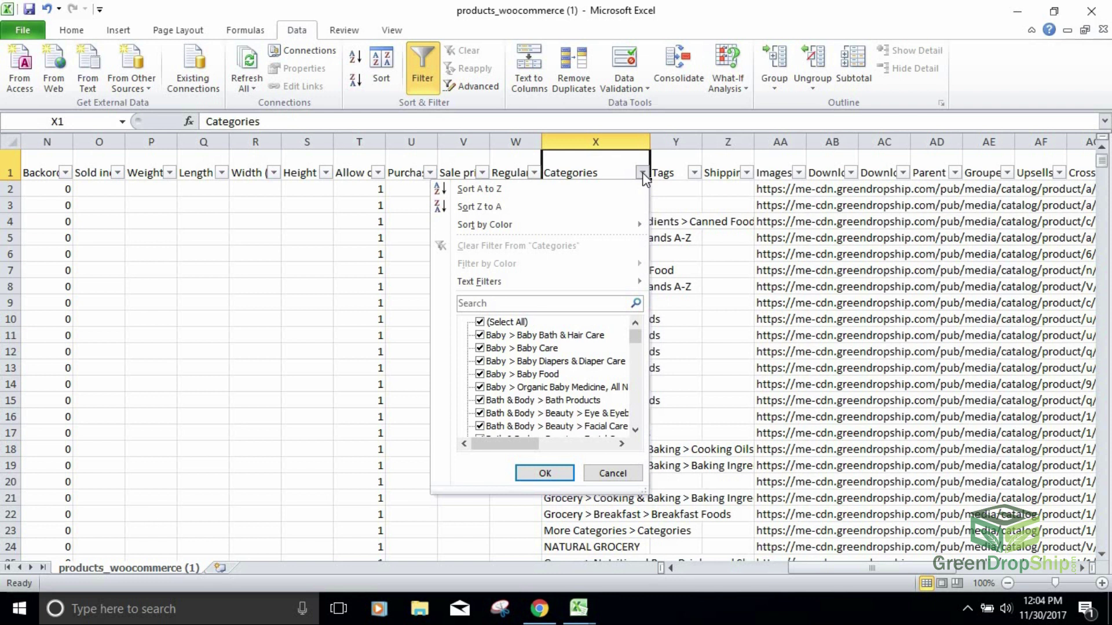
click(480, 322)
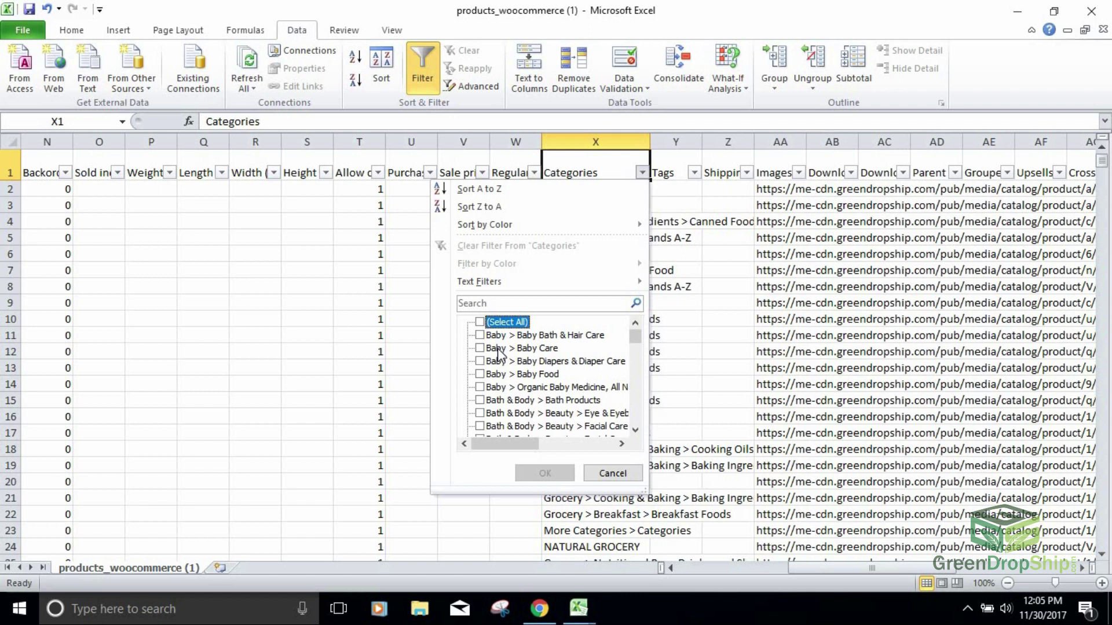
scroll(498, 351, down, 5)
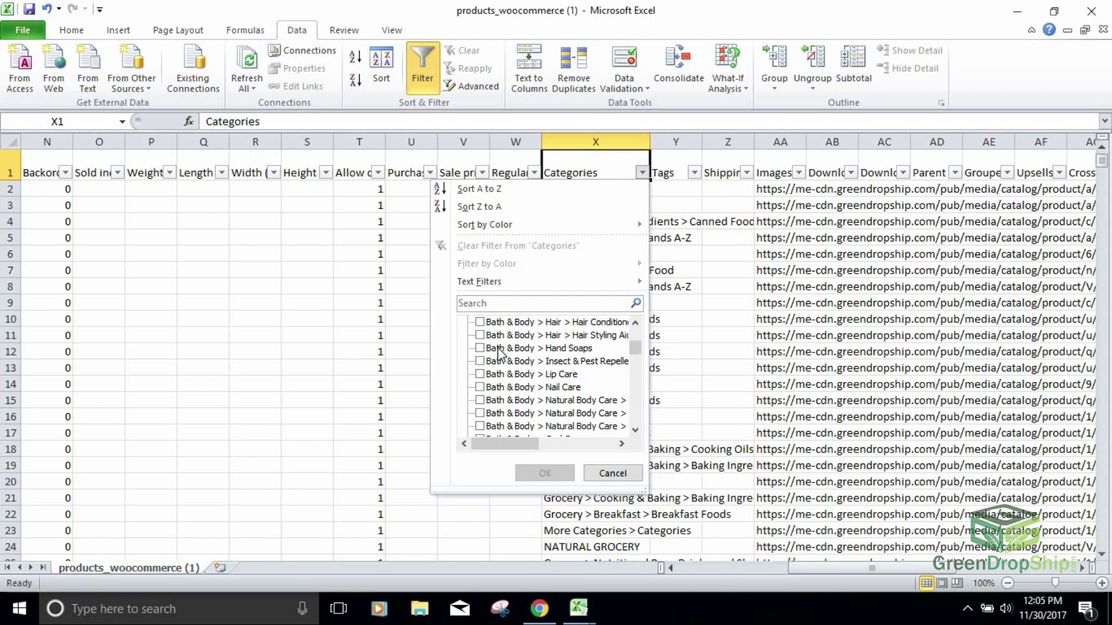
scroll(498, 352, down, 5)
scroll(492, 370, up, 2)
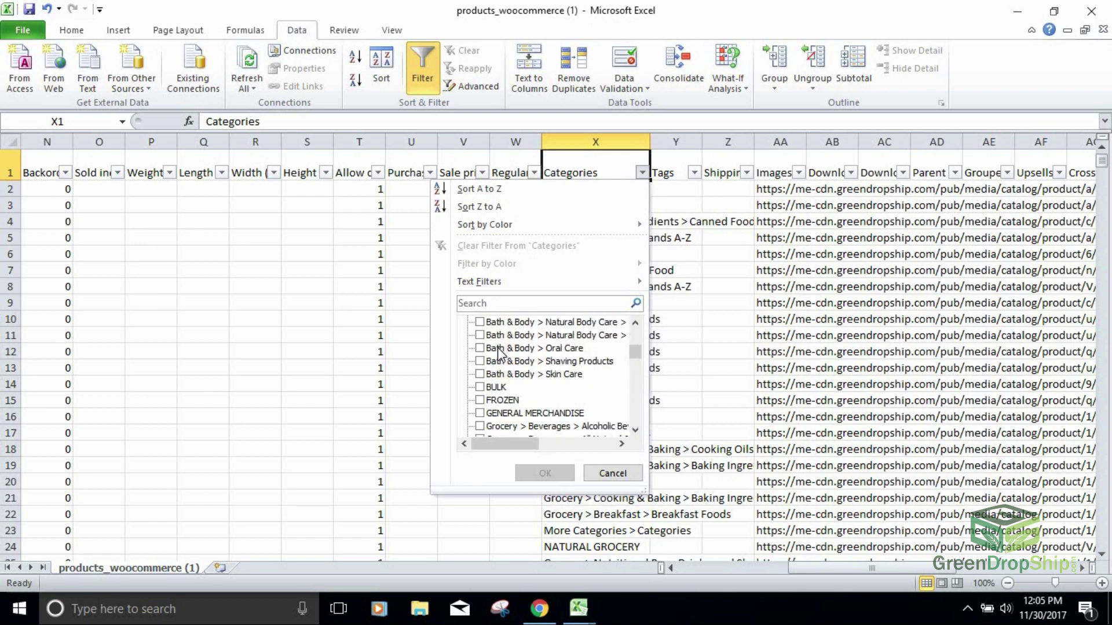
click(480, 401)
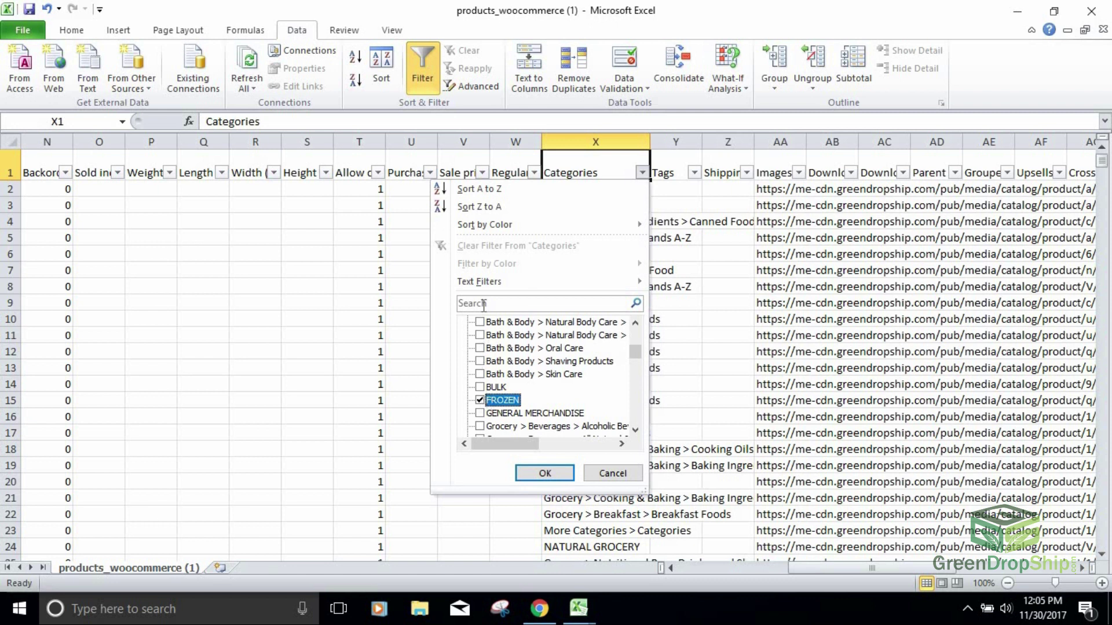
scroll(480, 388, down, 3)
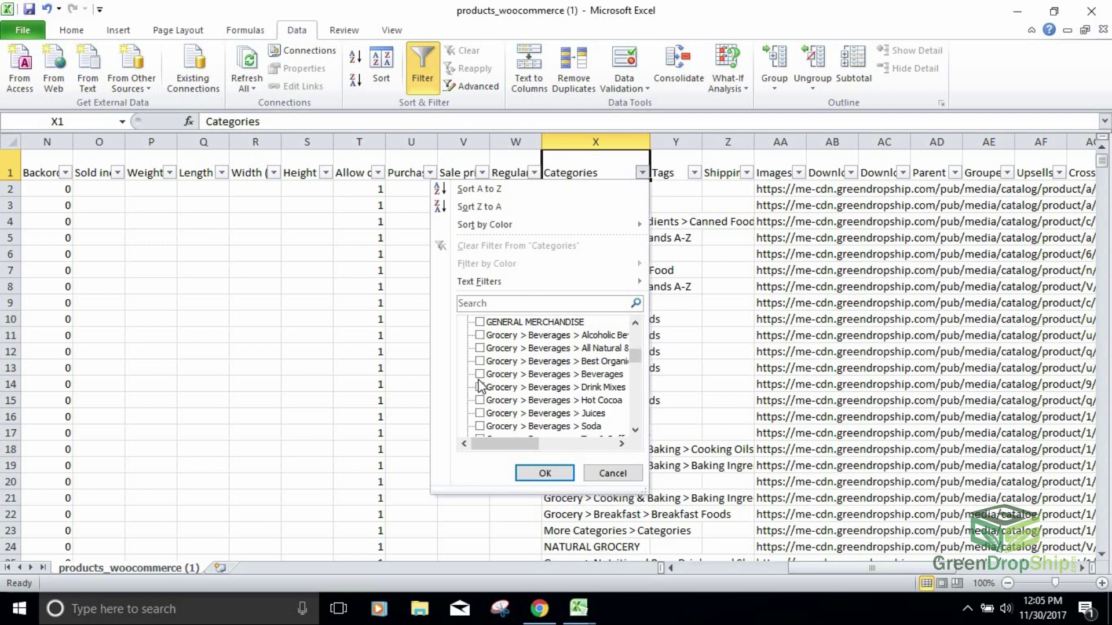
scroll(481, 394, up, 3)
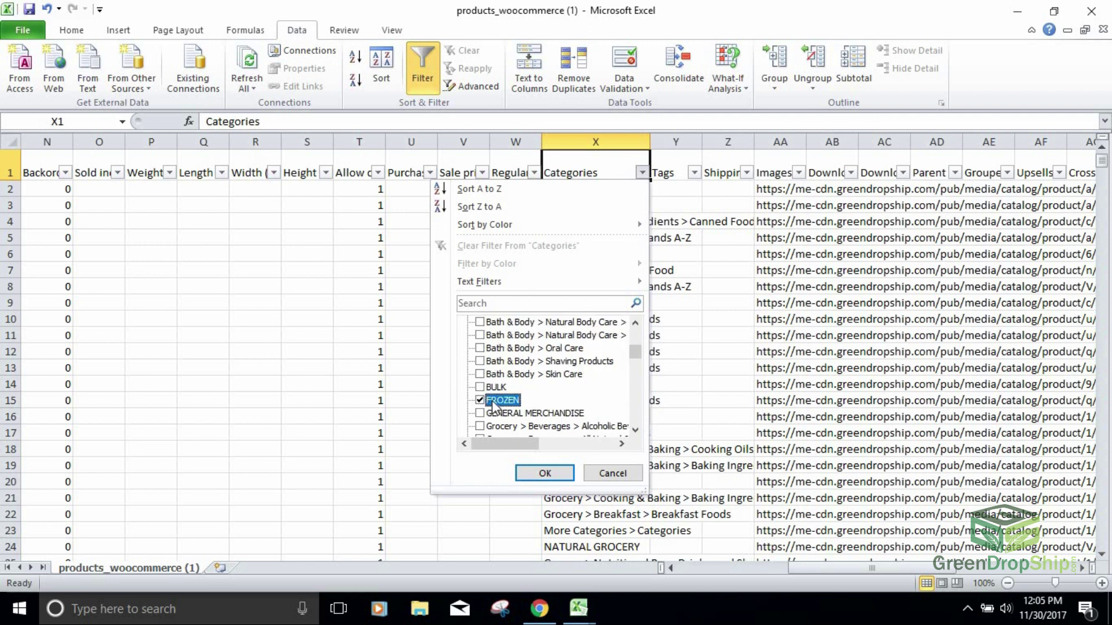
click(545, 475)
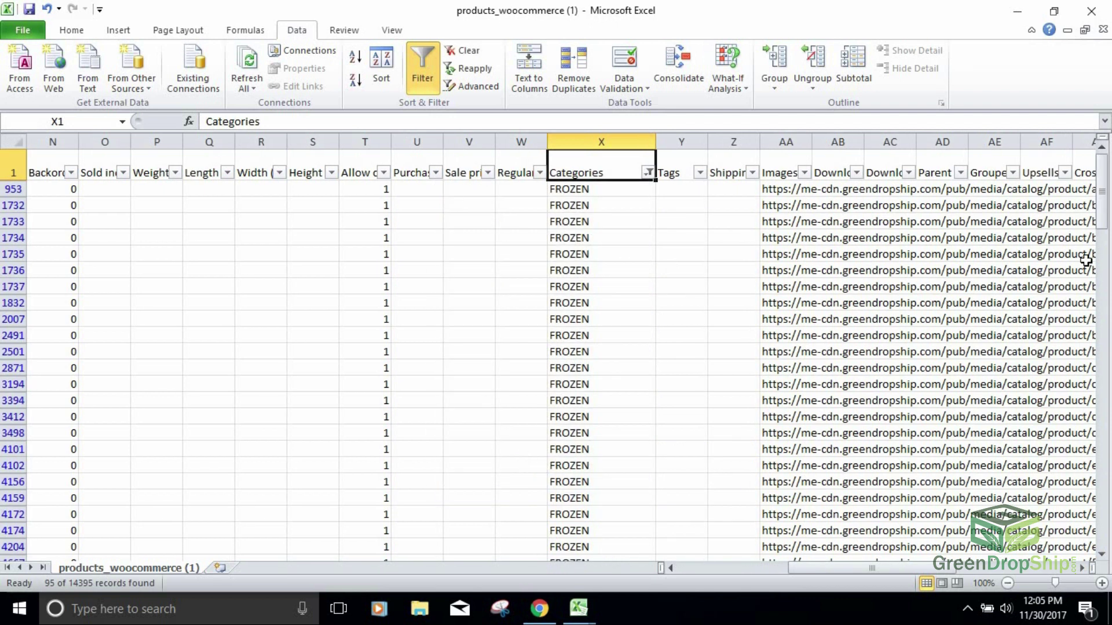
Scroll through the 95 filtered FROZEN product rows
drag(1102, 191, 1102, 367)
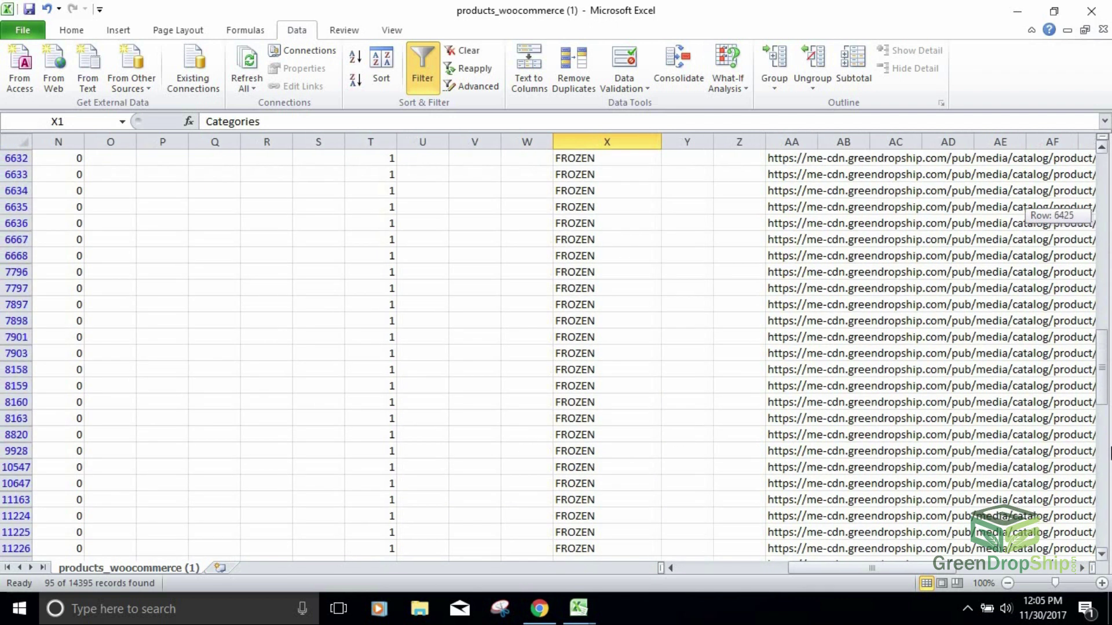
drag(1110, 452, 1100, 152)
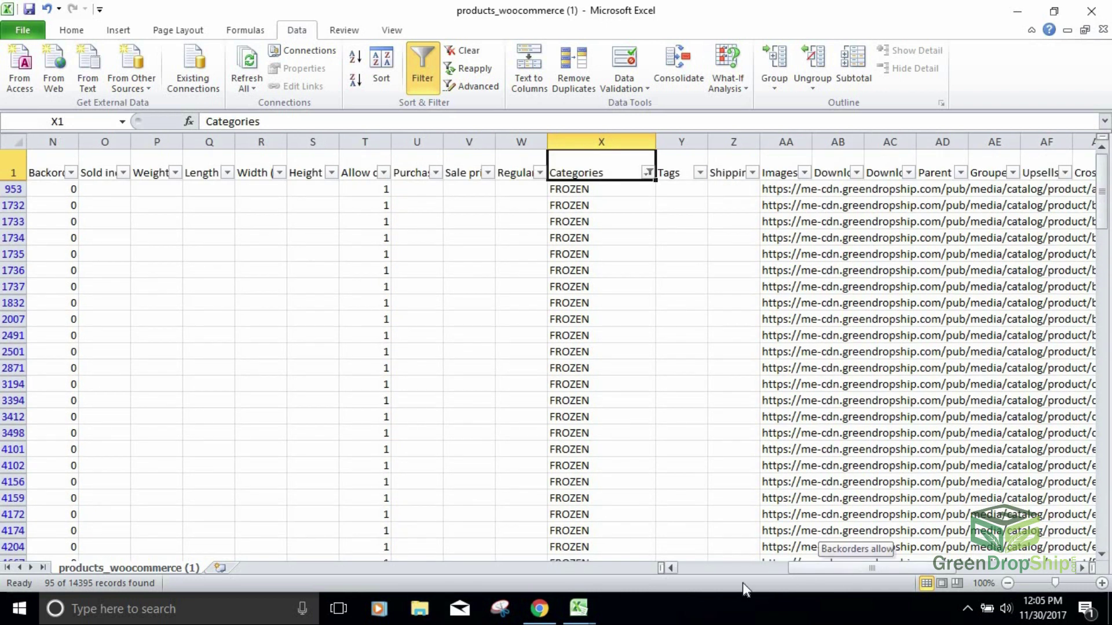
drag(742, 582, 708, 582)
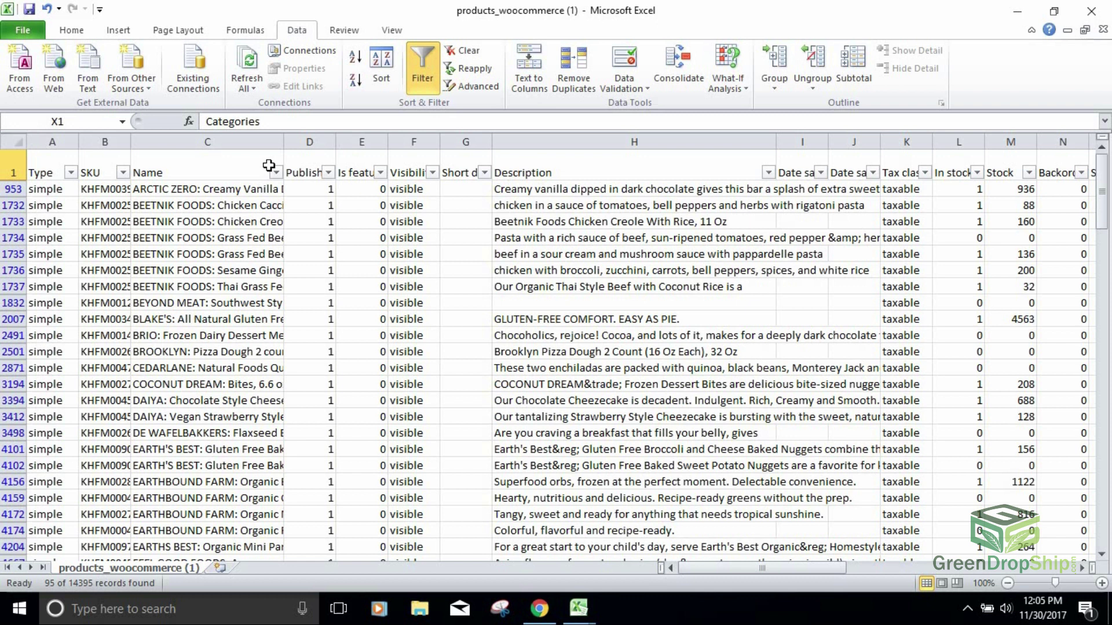
scroll(182, 244, down, 12)
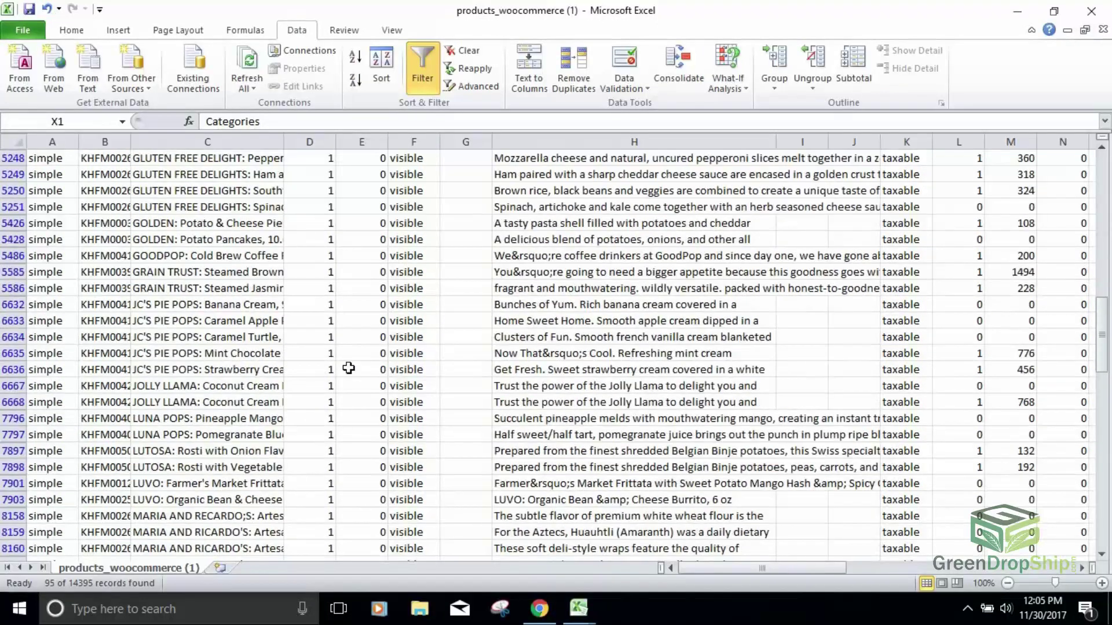
scroll(380, 351, down, 15)
scroll(422, 343, up, 10)
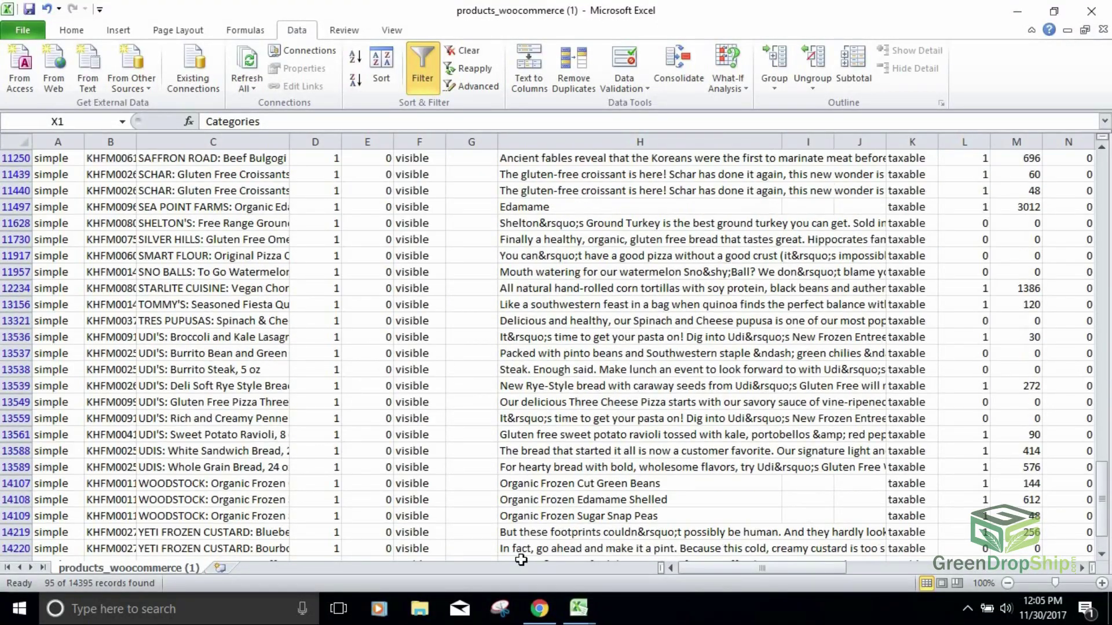
drag(770, 582, 787, 582)
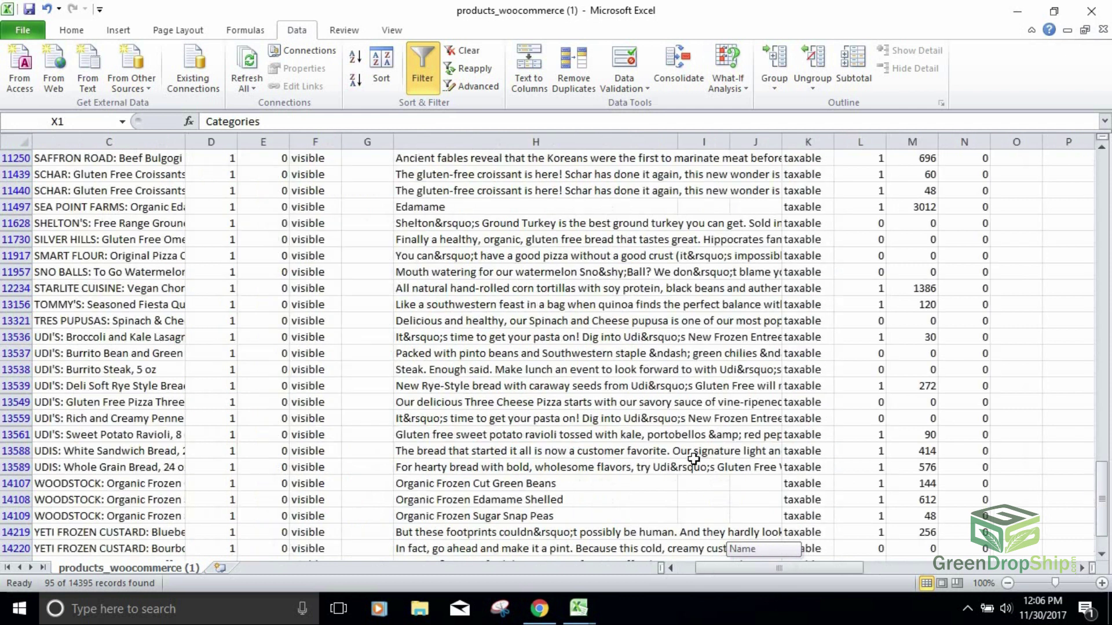
scroll(694, 459, up, 20)
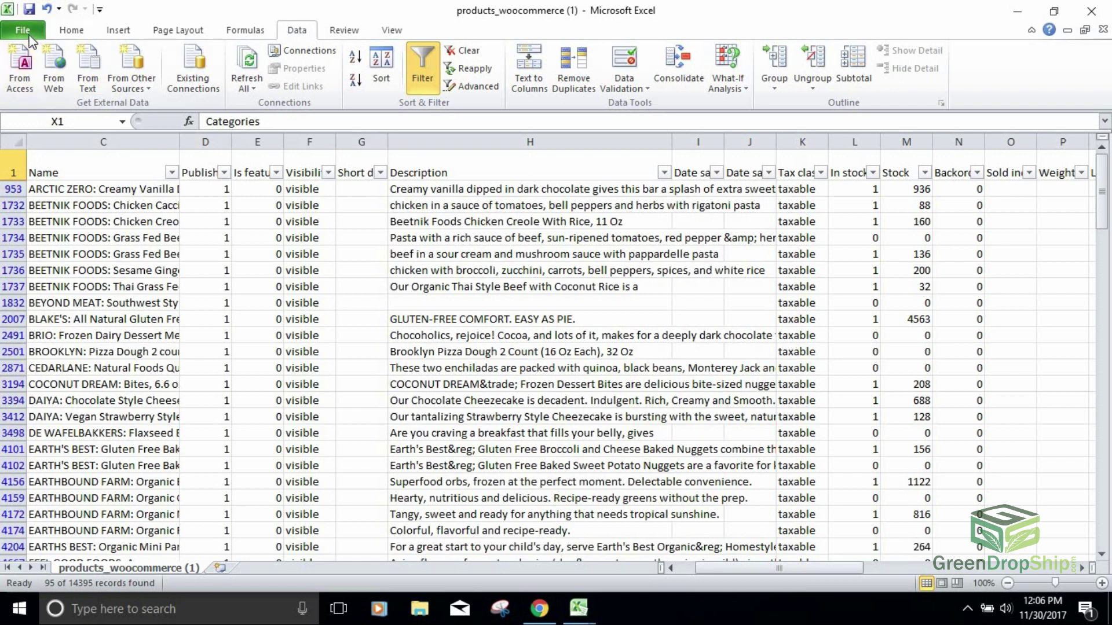
Save to the Desktop as CSV (Comma delimited) 'products_woocommerce Frozen', keeping CSV format
click(28, 33)
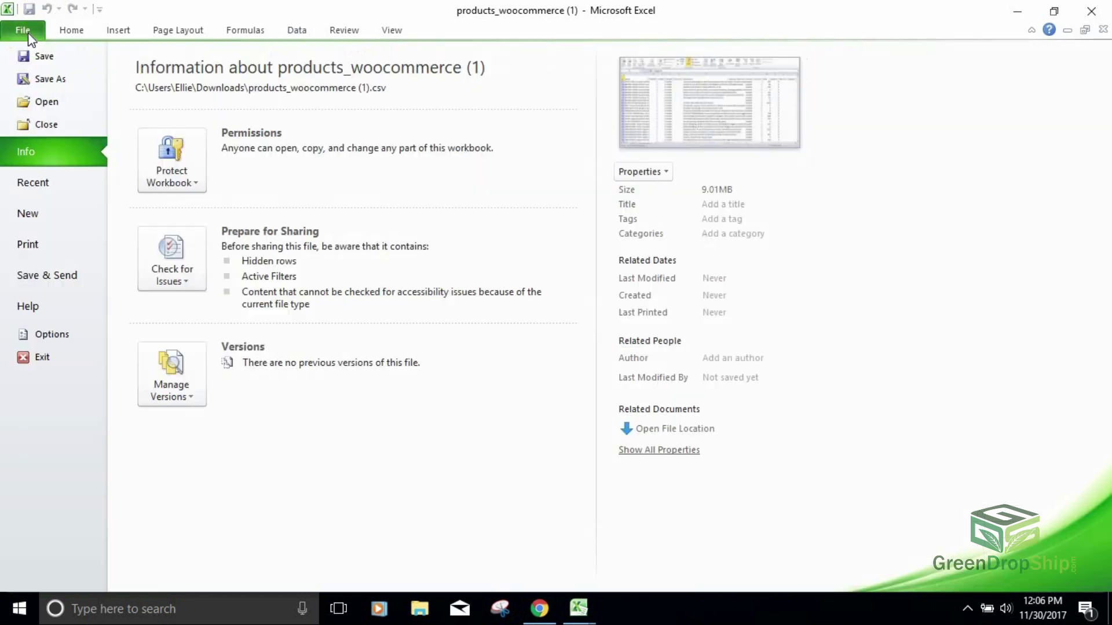
click(60, 77)
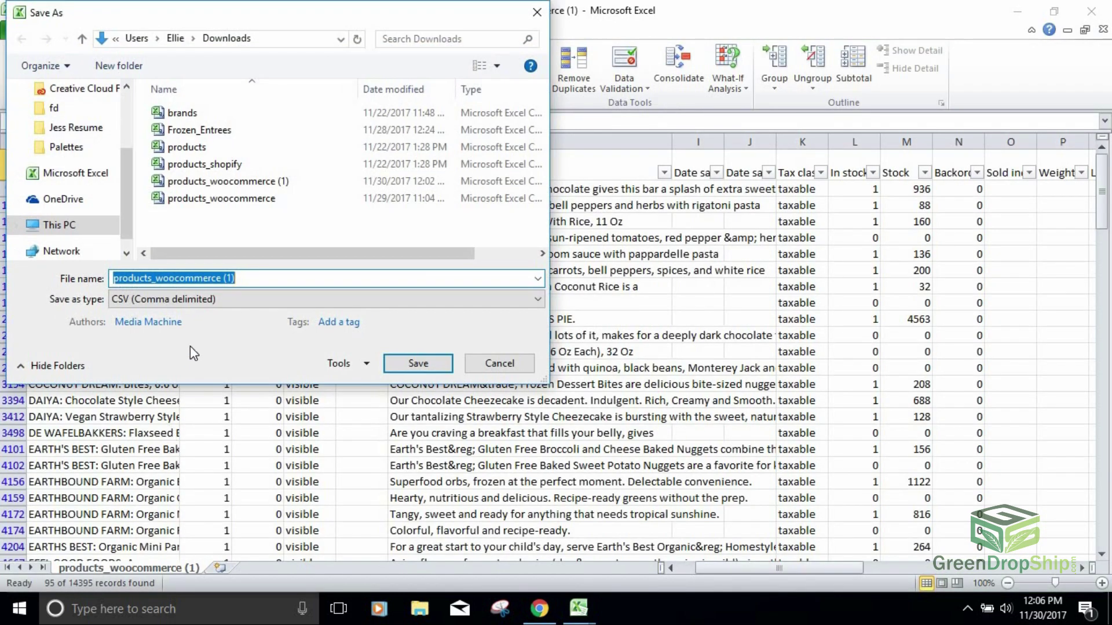
click(255, 279)
drag(236, 280, 226, 294)
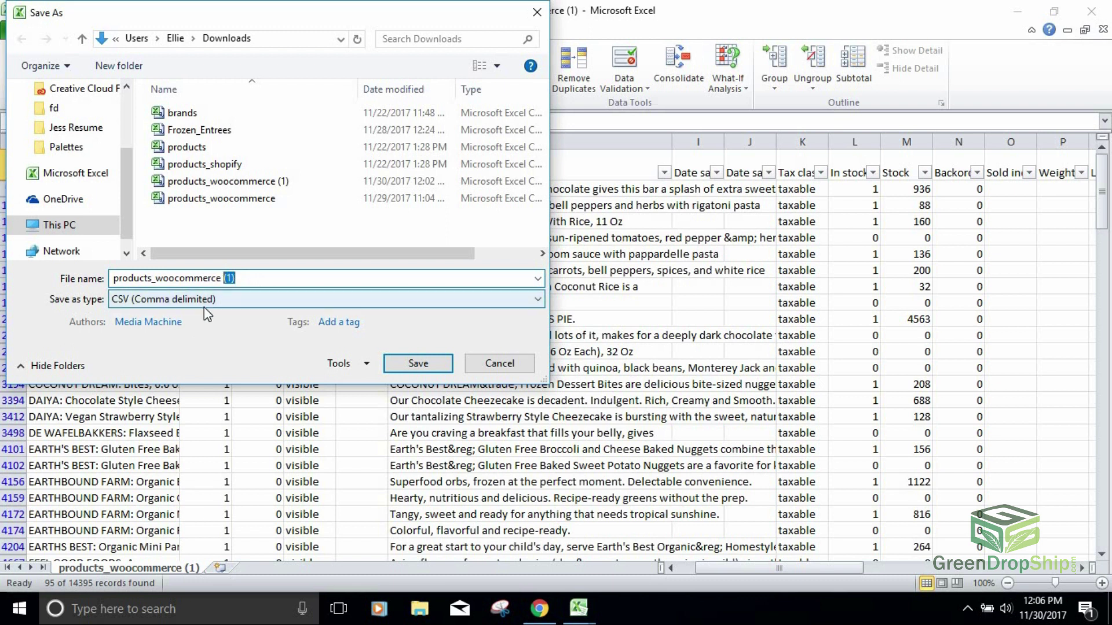
text(Frozen)
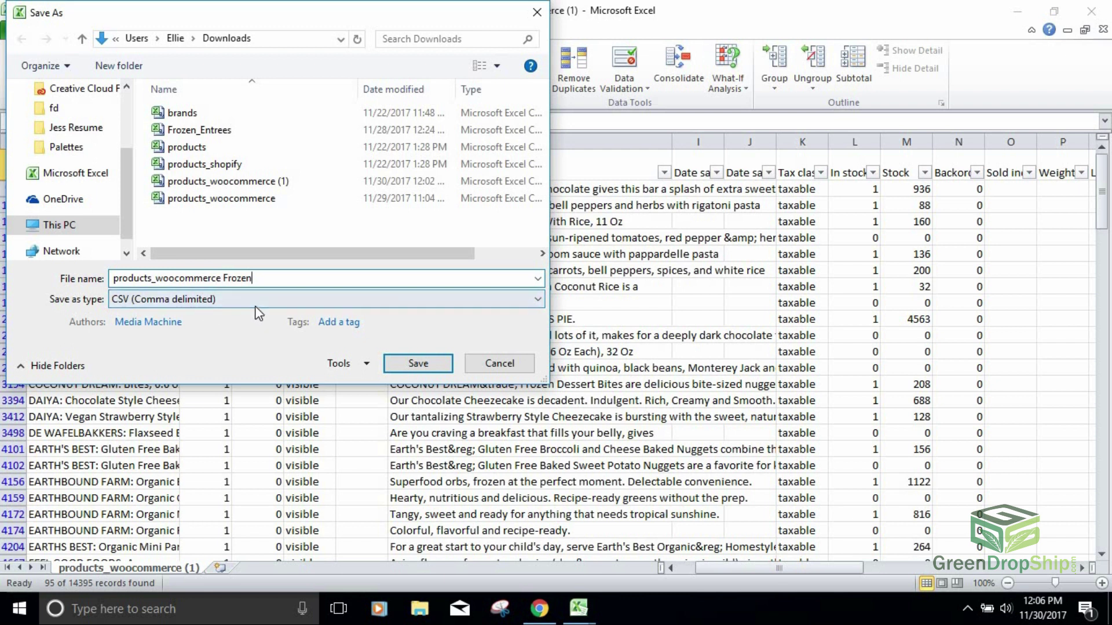
click(226, 278)
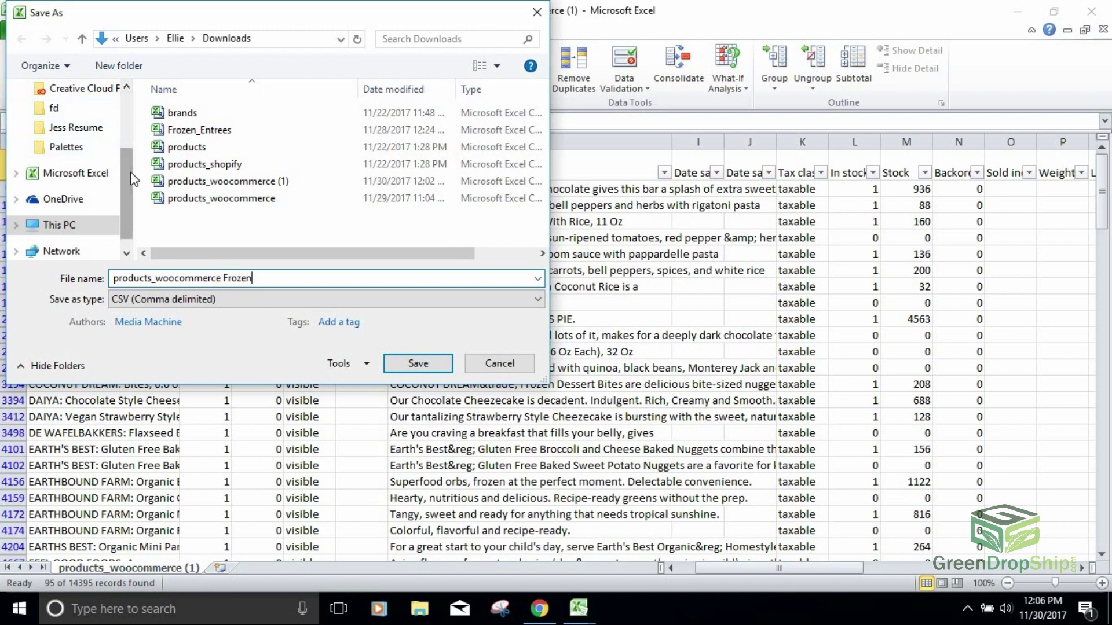
scroll(87, 173, up, 2)
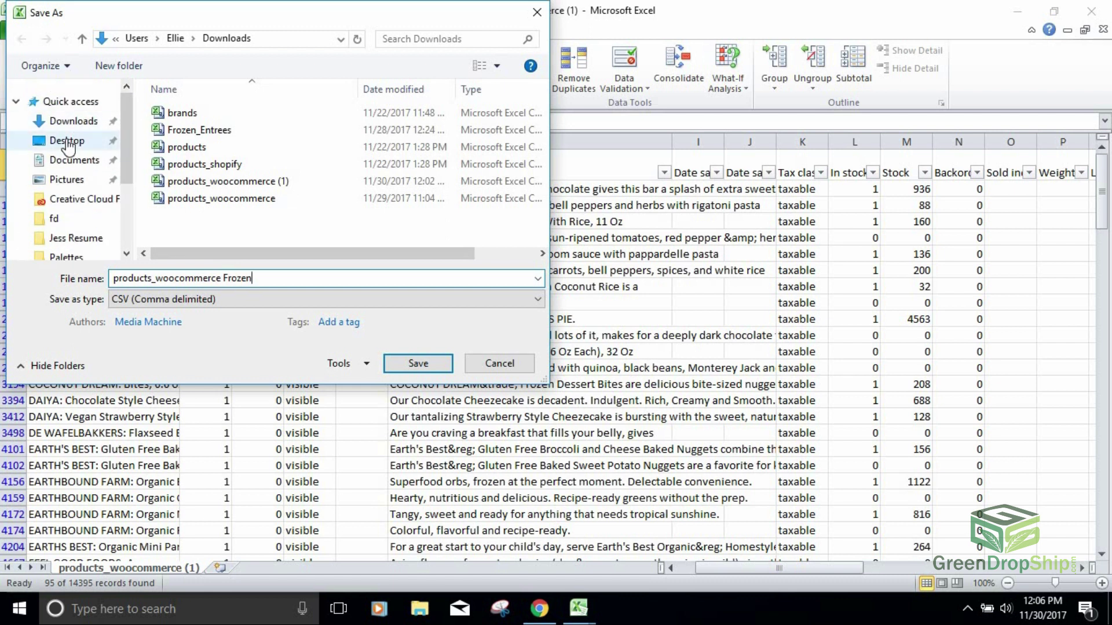
click(67, 142)
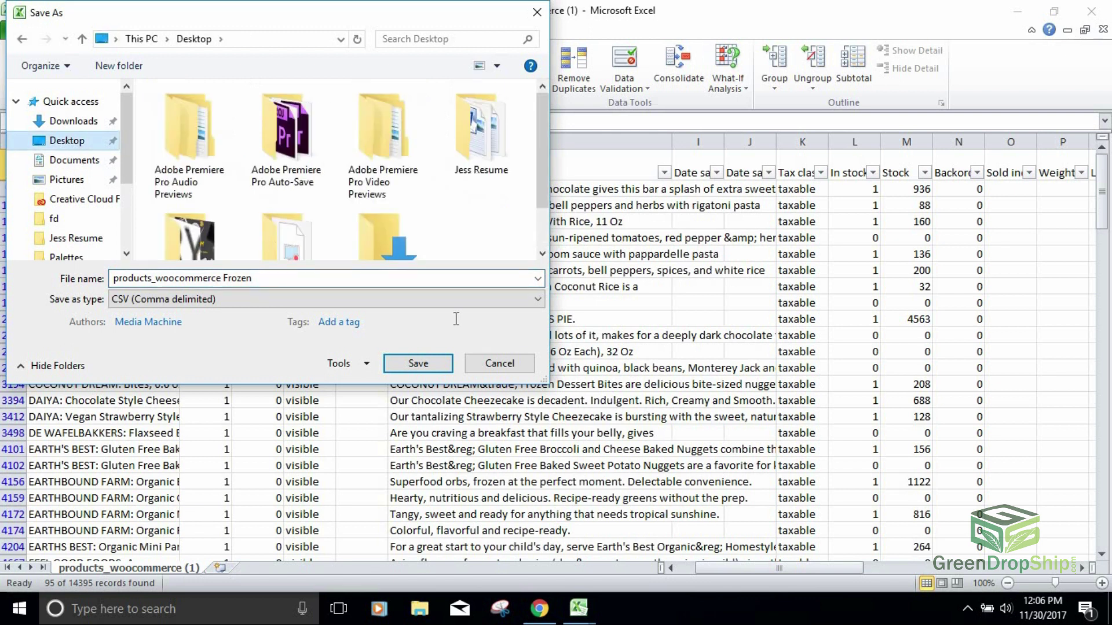
click(417, 364)
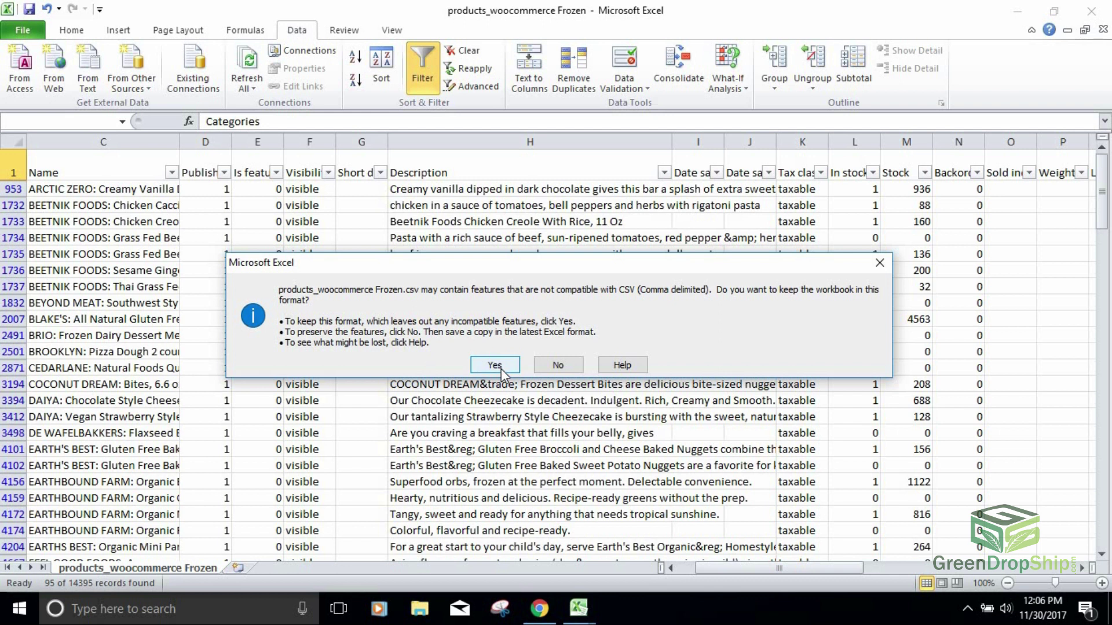
click(501, 369)
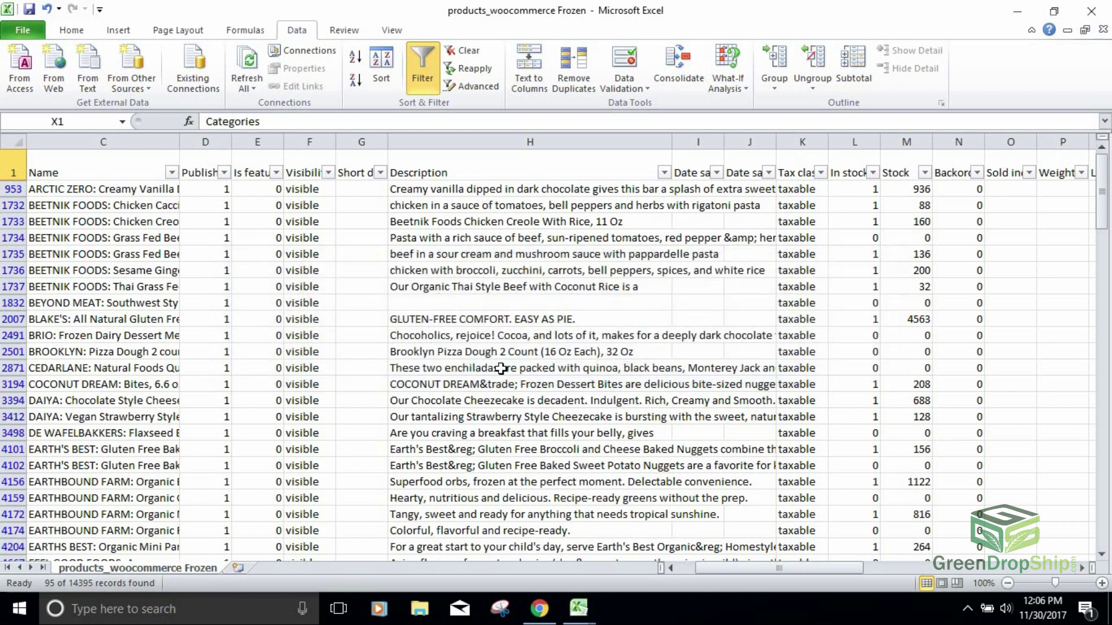
Leave Excel and go to Plugins > Add New in the WordPress dashboard
click(1017, 11)
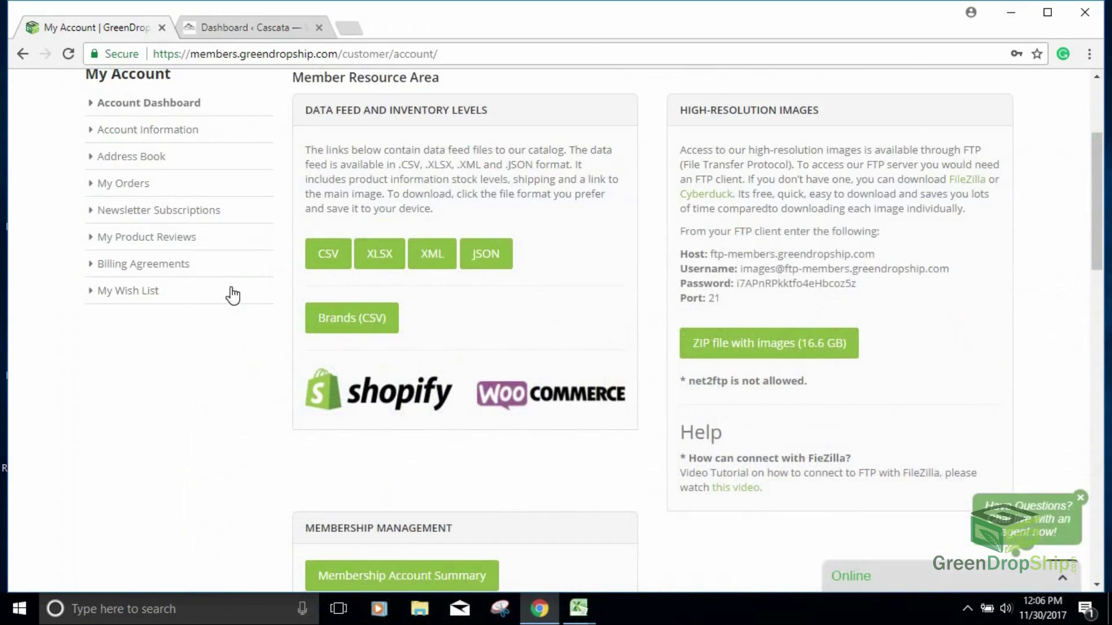
click(241, 36)
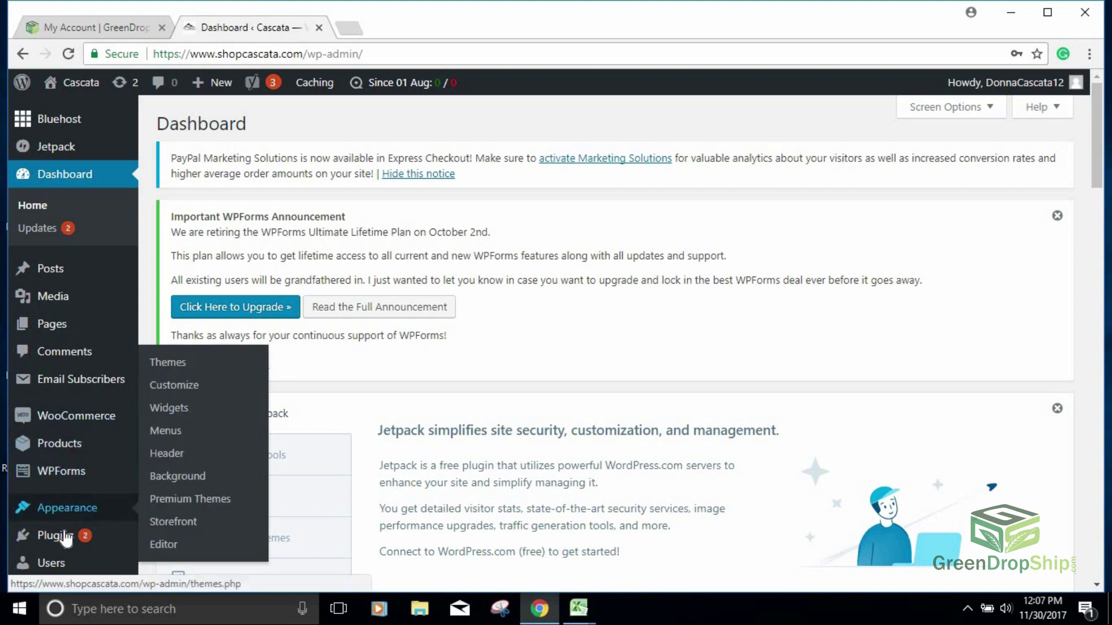
mouse_move(63, 539)
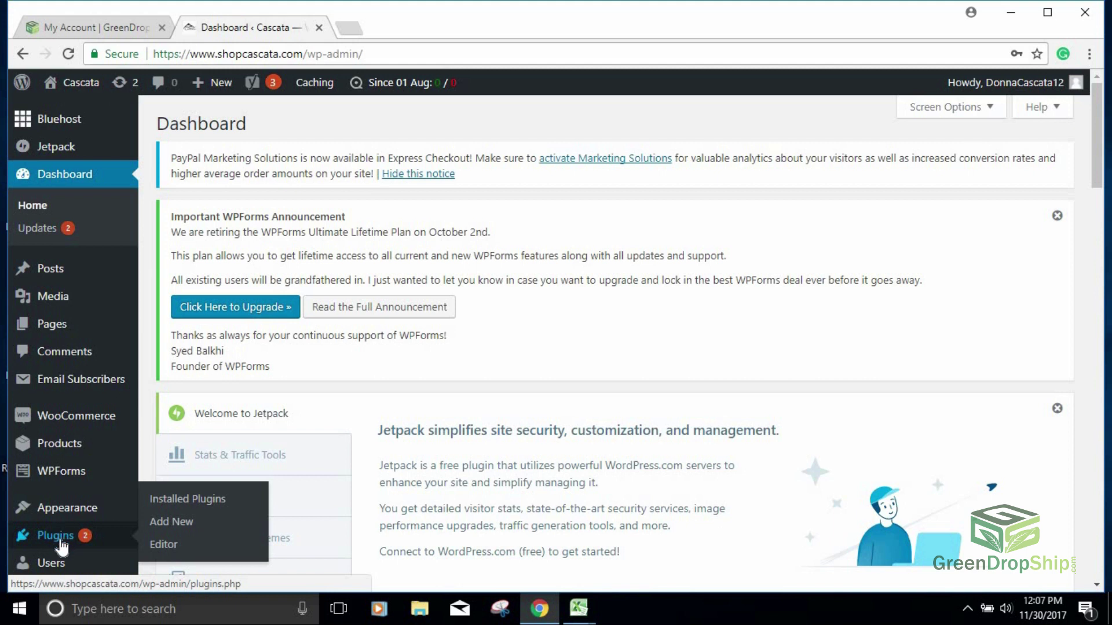
click(157, 526)
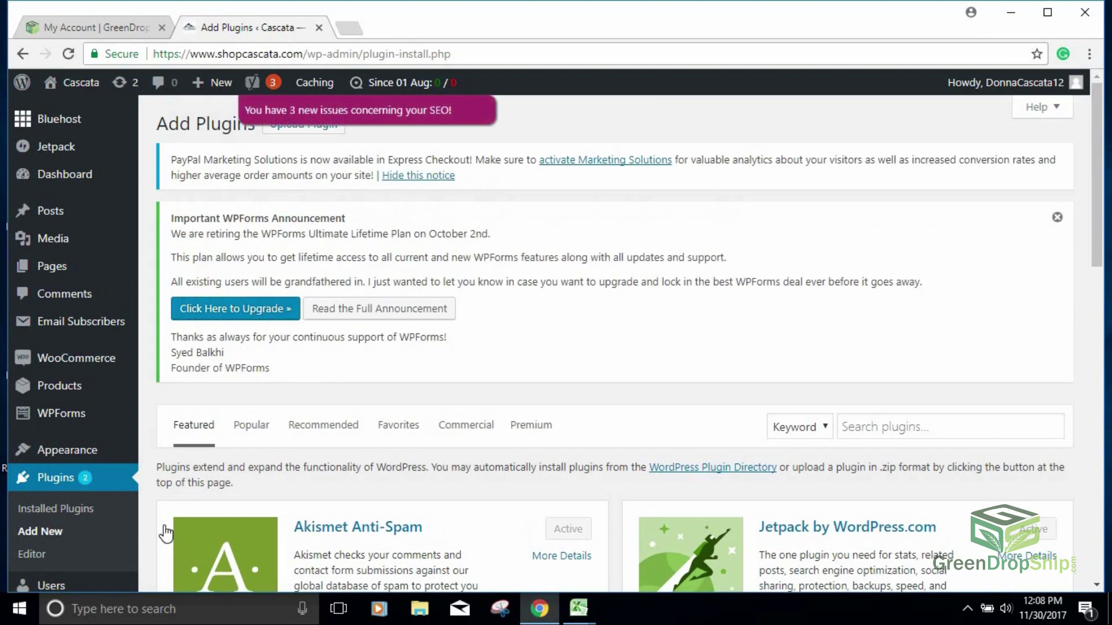
Search the plugin directory for 'woocommerce' and browse the results
click(950, 427)
text(w)
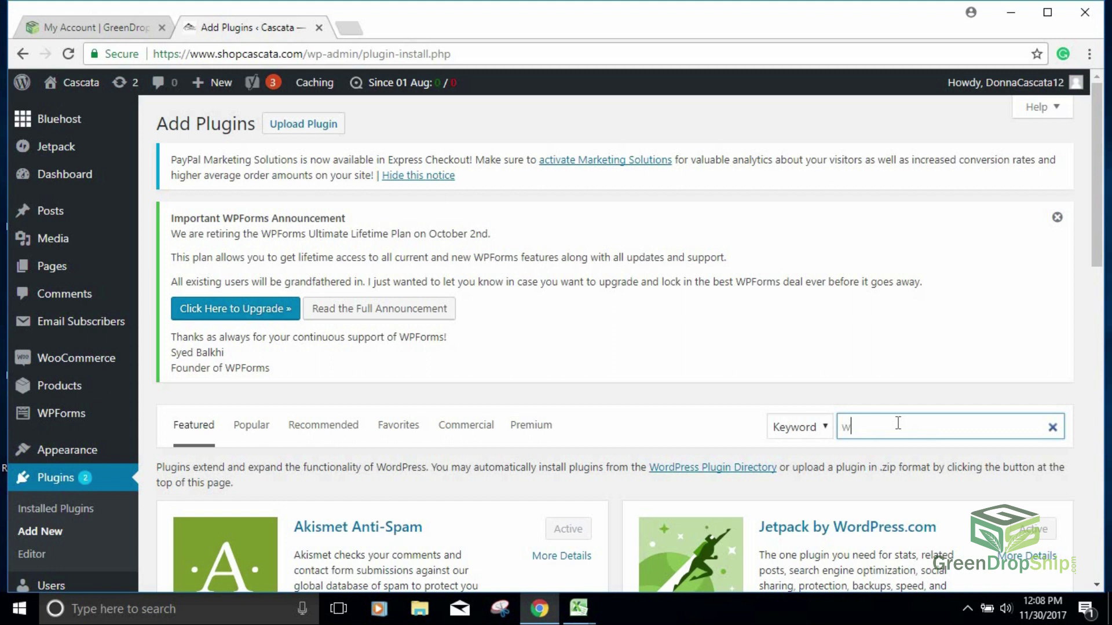
text(oocomm)
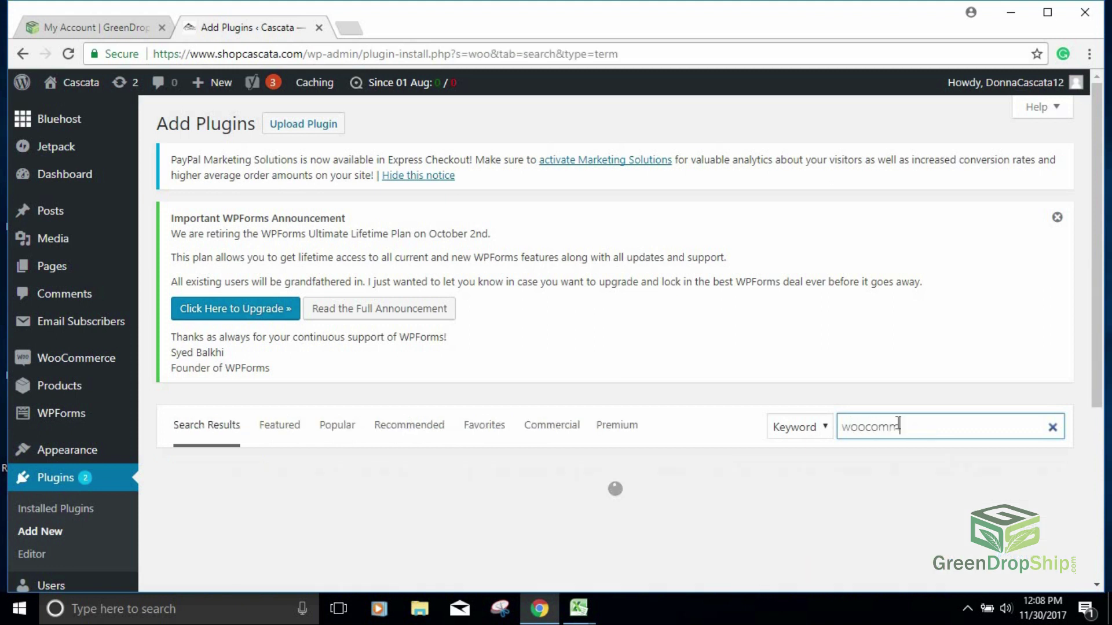
text(erce)
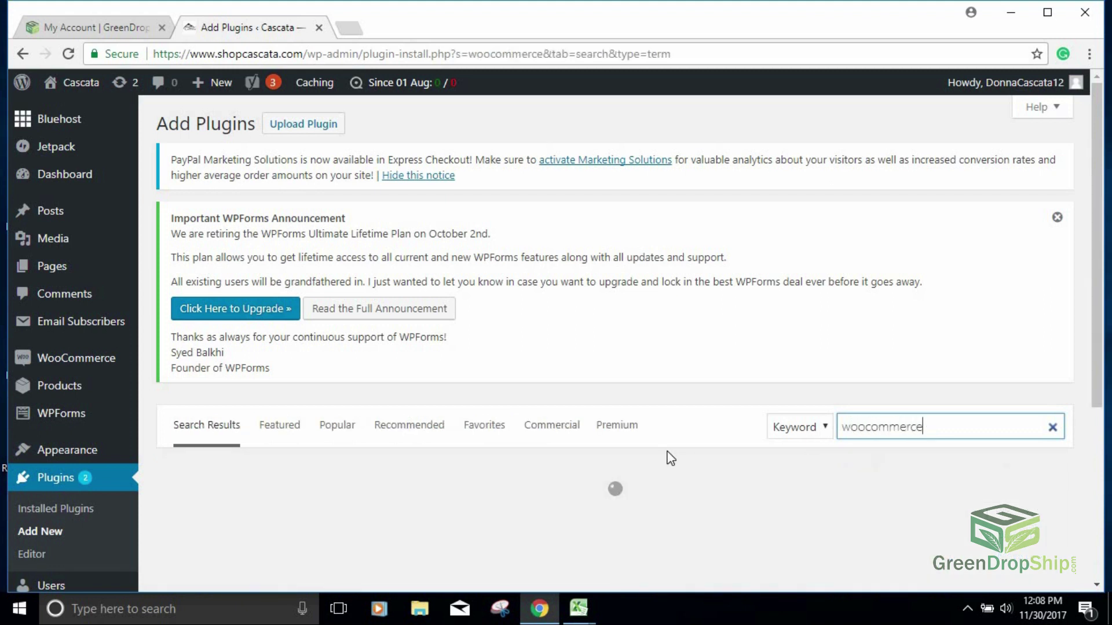
scroll(668, 458, down, 3)
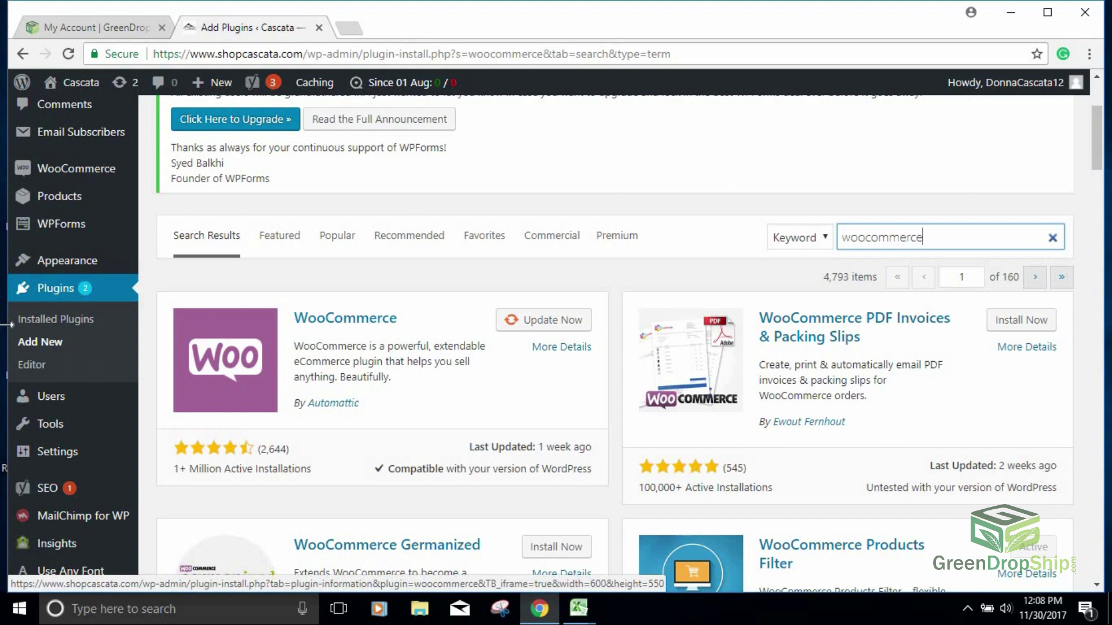
mouse_move(65, 405)
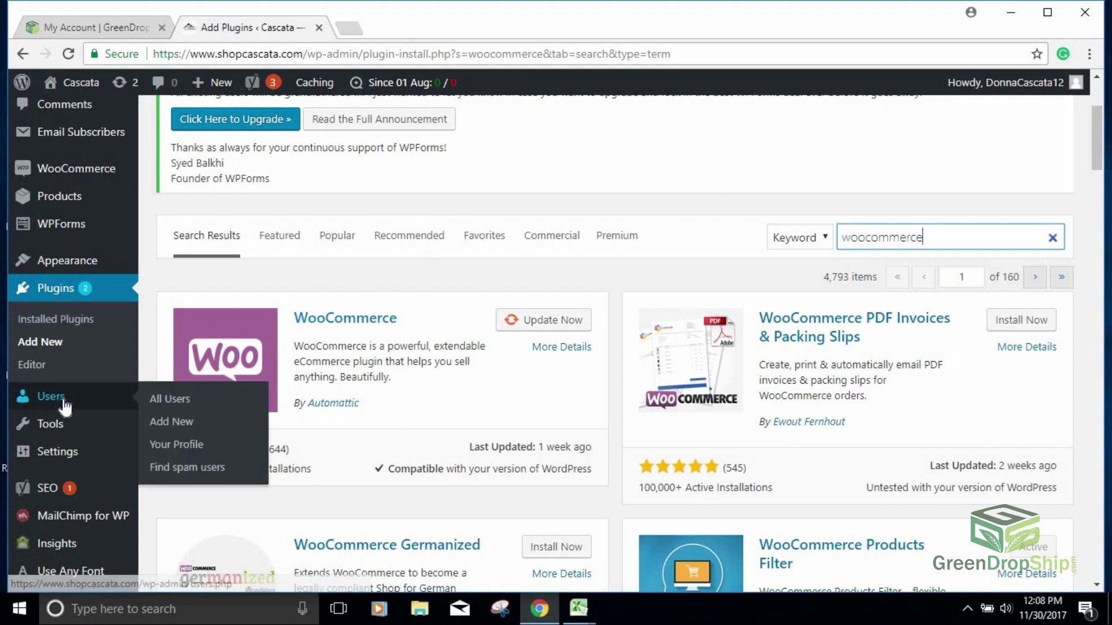
scroll(65, 405, down, 3)
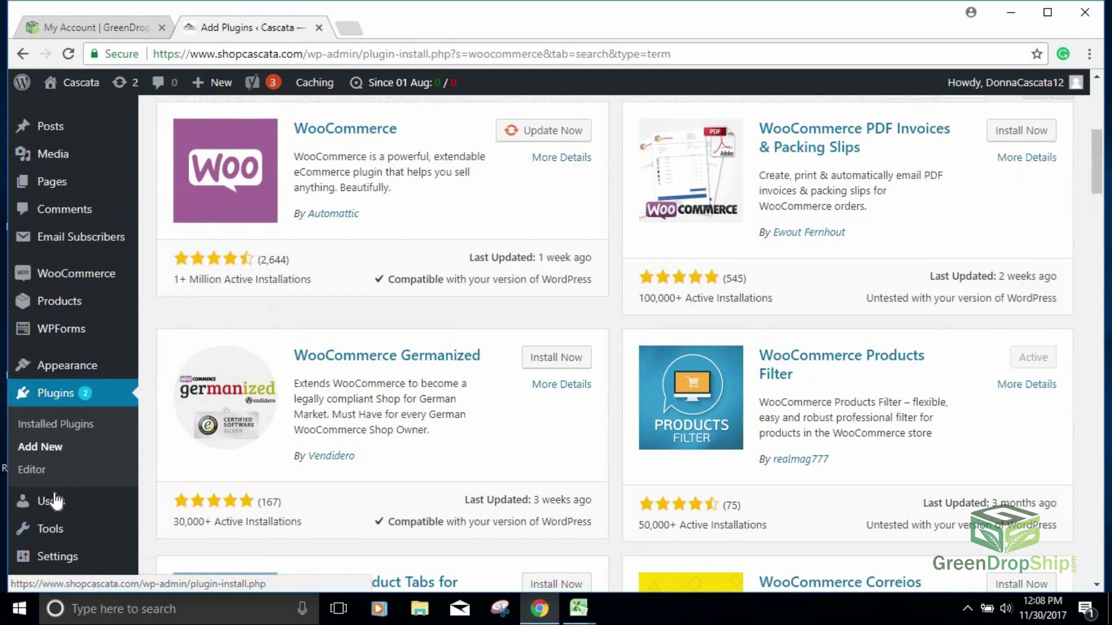
mouse_move(52, 536)
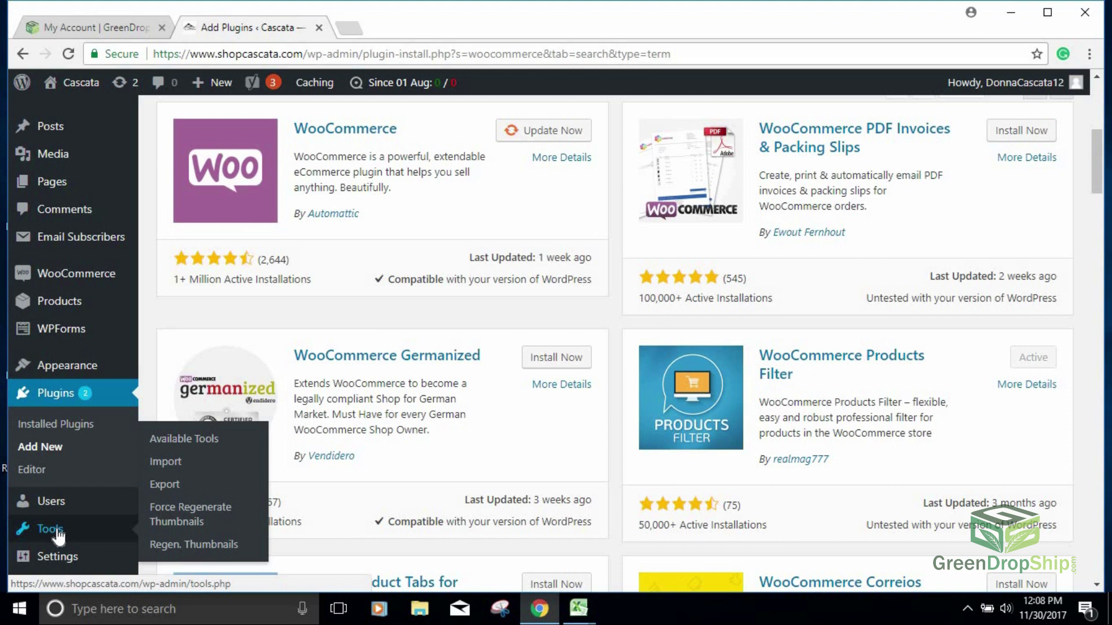
Go to Tools > Import and run the WooCommerce products (CSV) importer
click(179, 461)
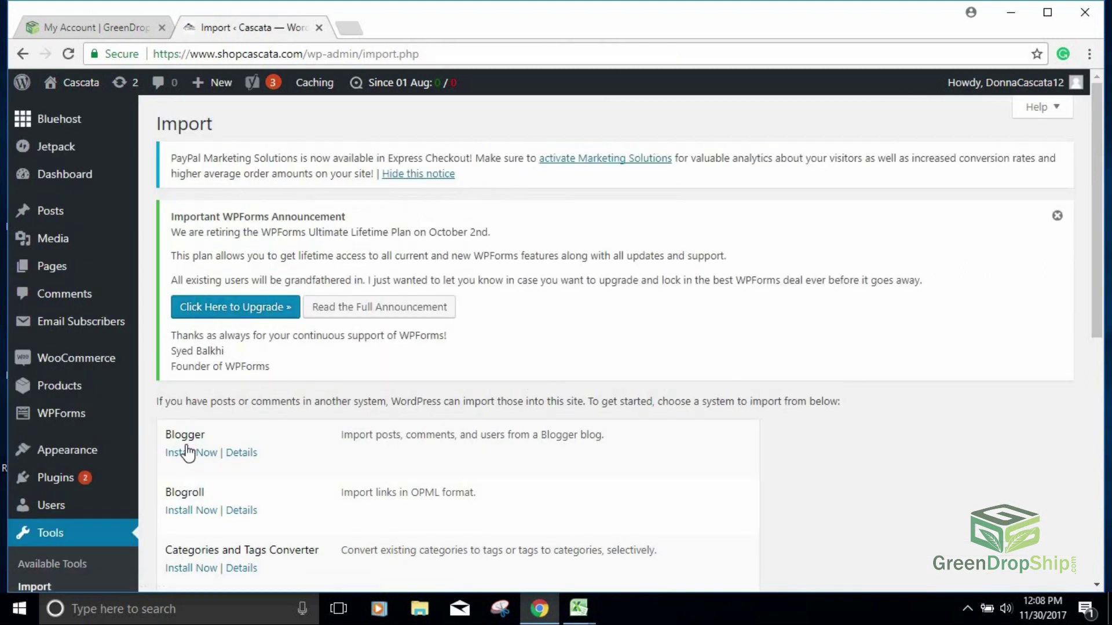
scroll(269, 436, down, 8)
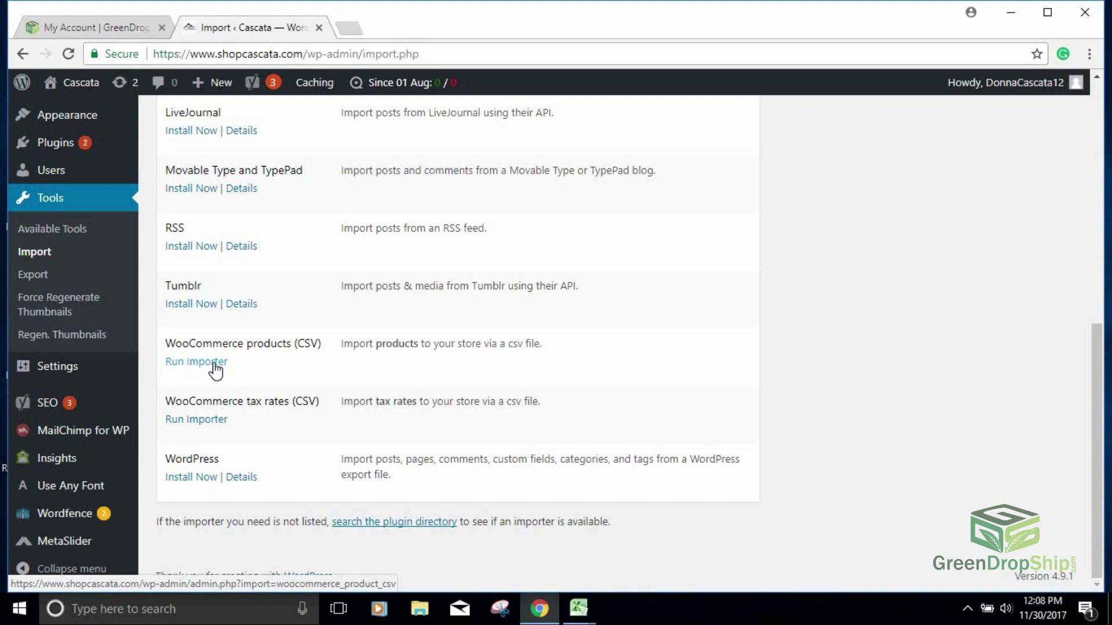
click(213, 363)
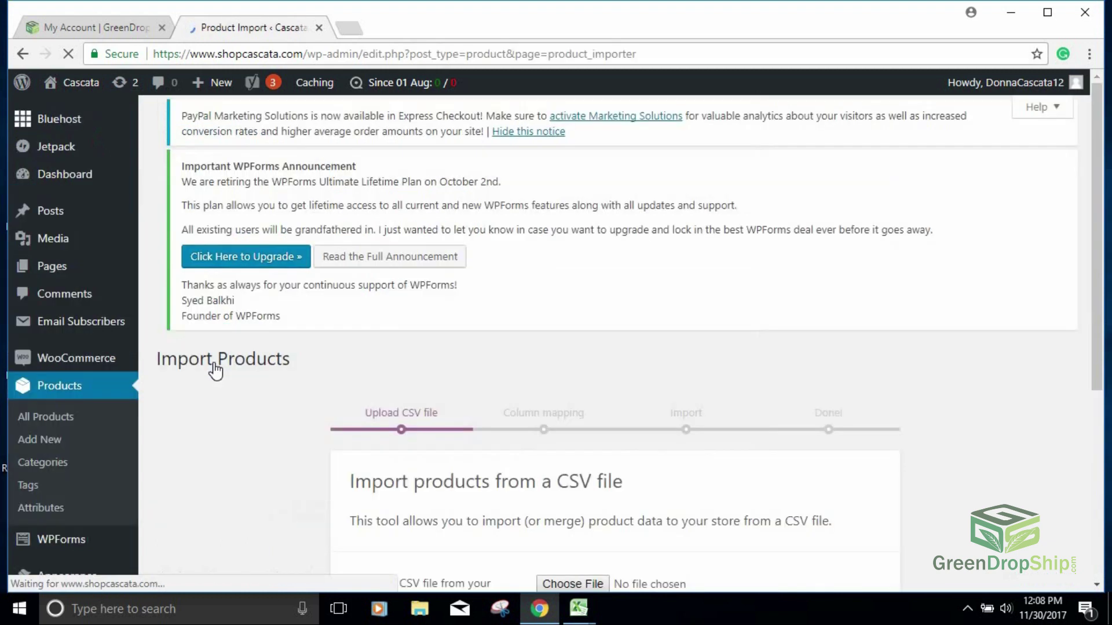
Upload the products_woocommerce Frozen CSV from the Desktop and continue to column mapping
scroll(599, 422, down, 5)
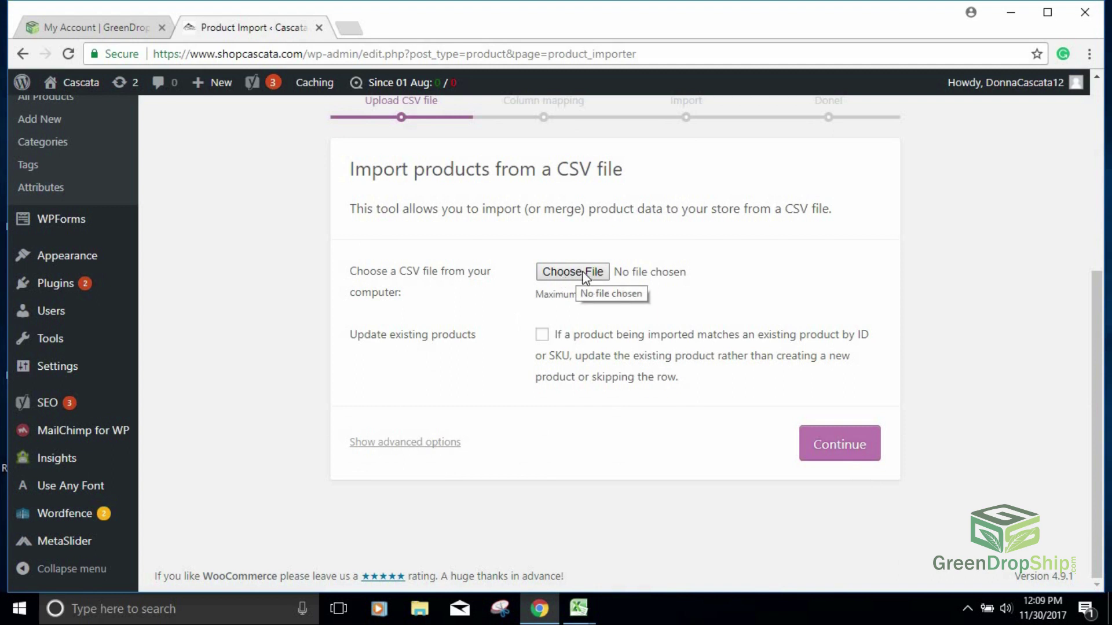
click(586, 279)
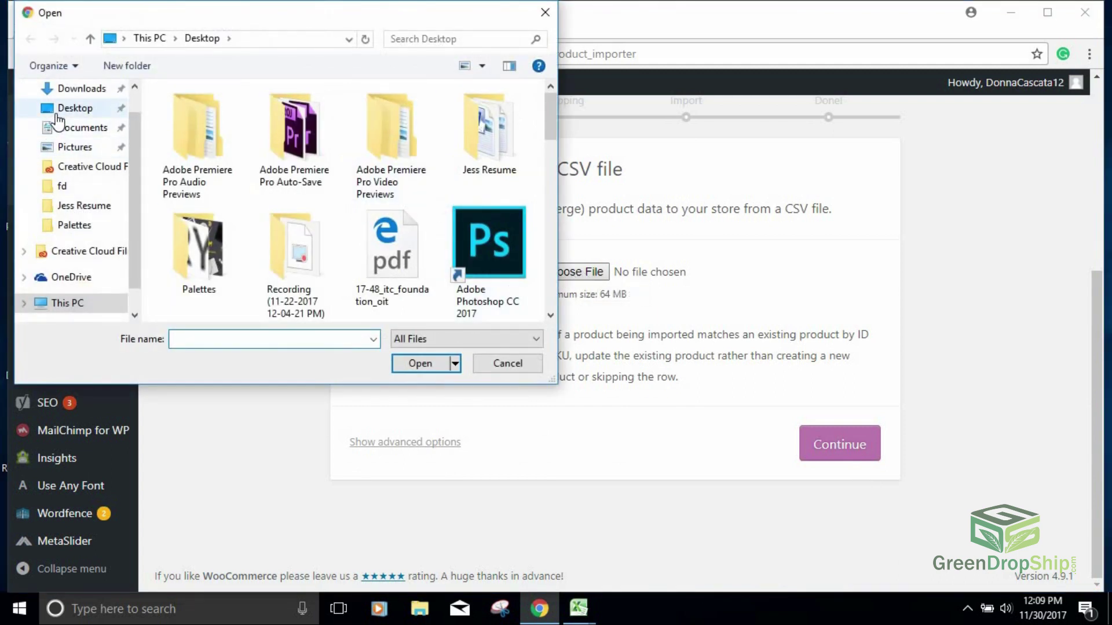
click(57, 114)
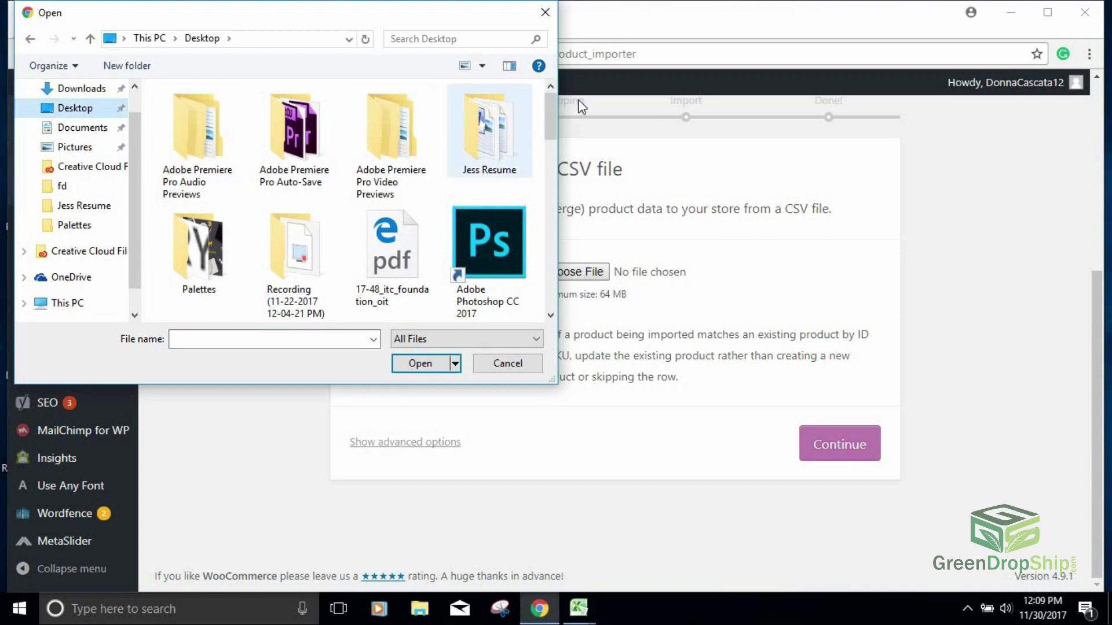
scroll(544, 134, down, 2)
drag(543, 134, 564, 254)
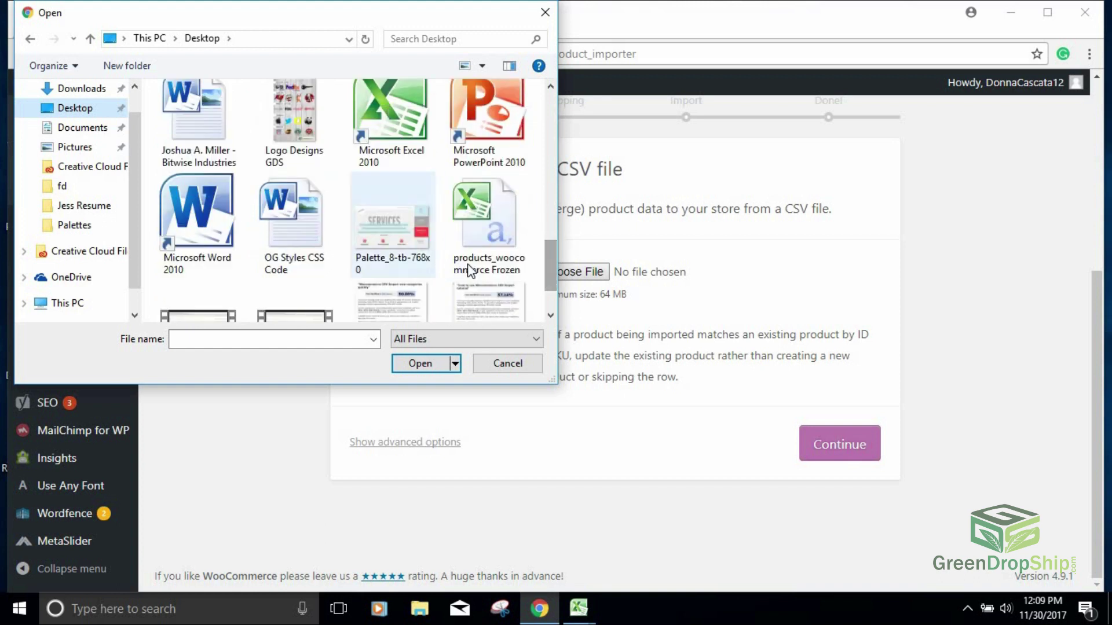
double_click(498, 263)
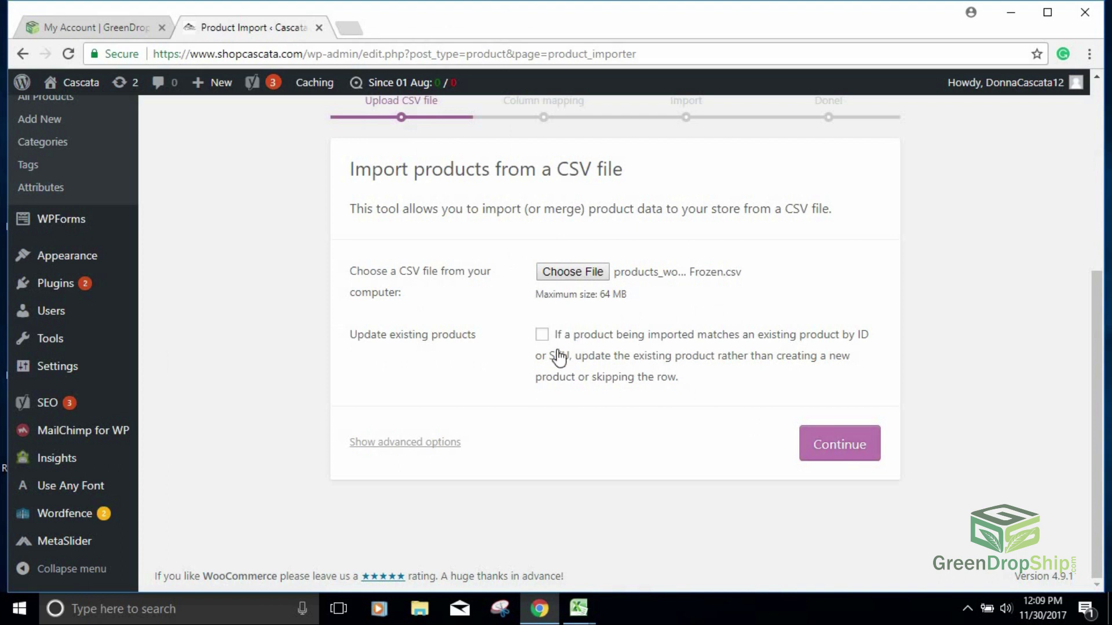
click(868, 450)
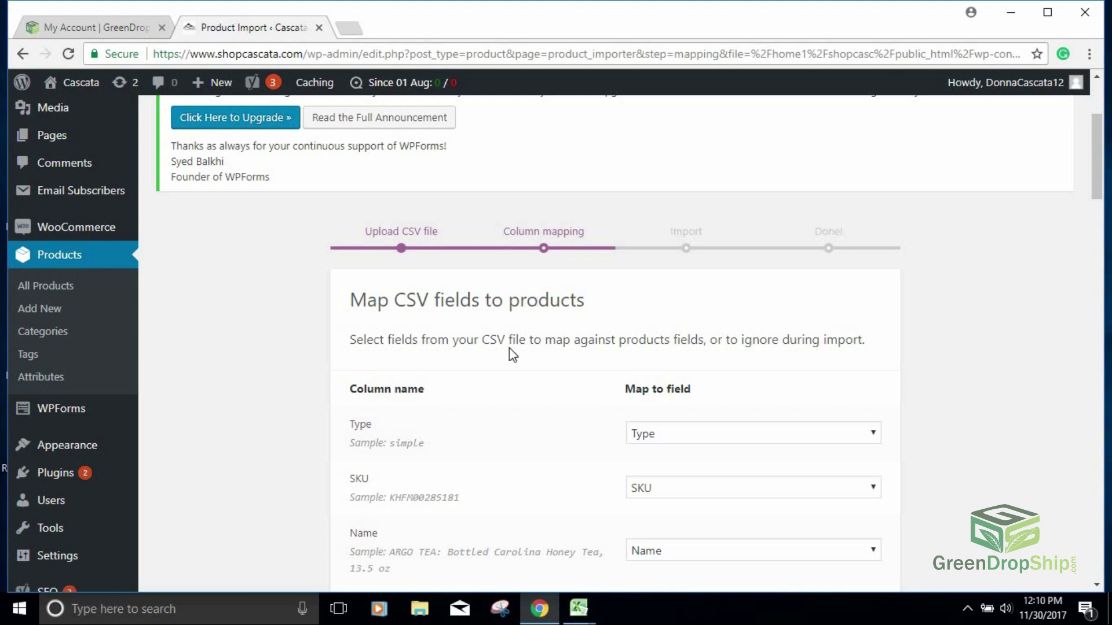
Review the suggested CSV-to-product field mapping and run the importer
scroll(511, 354, down, 3)
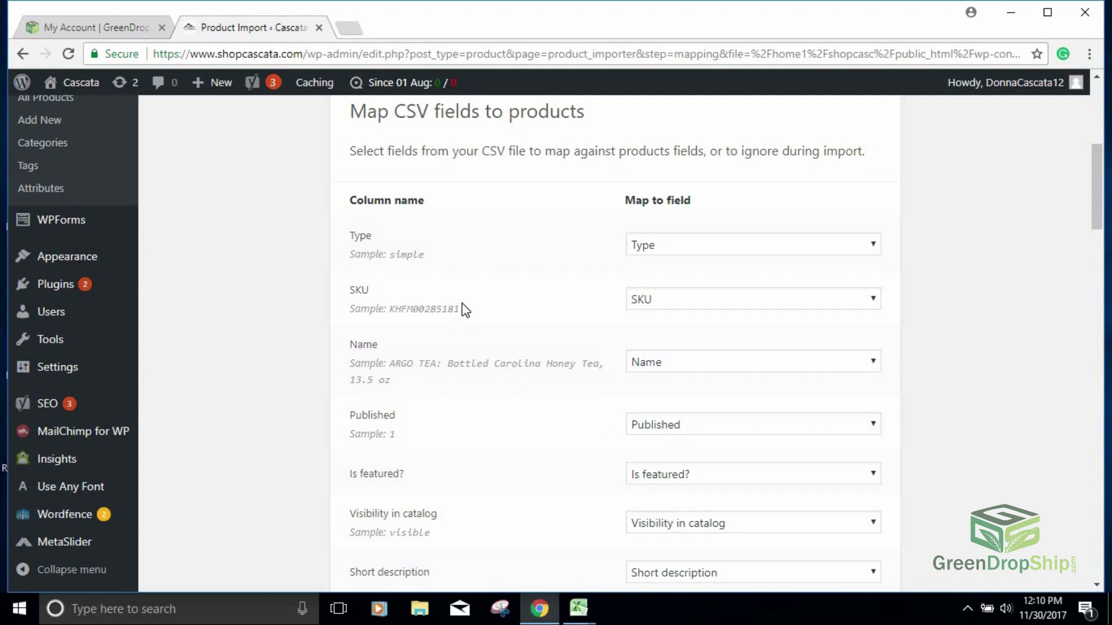
scroll(464, 304, up, 3)
scroll(464, 313, down, 20)
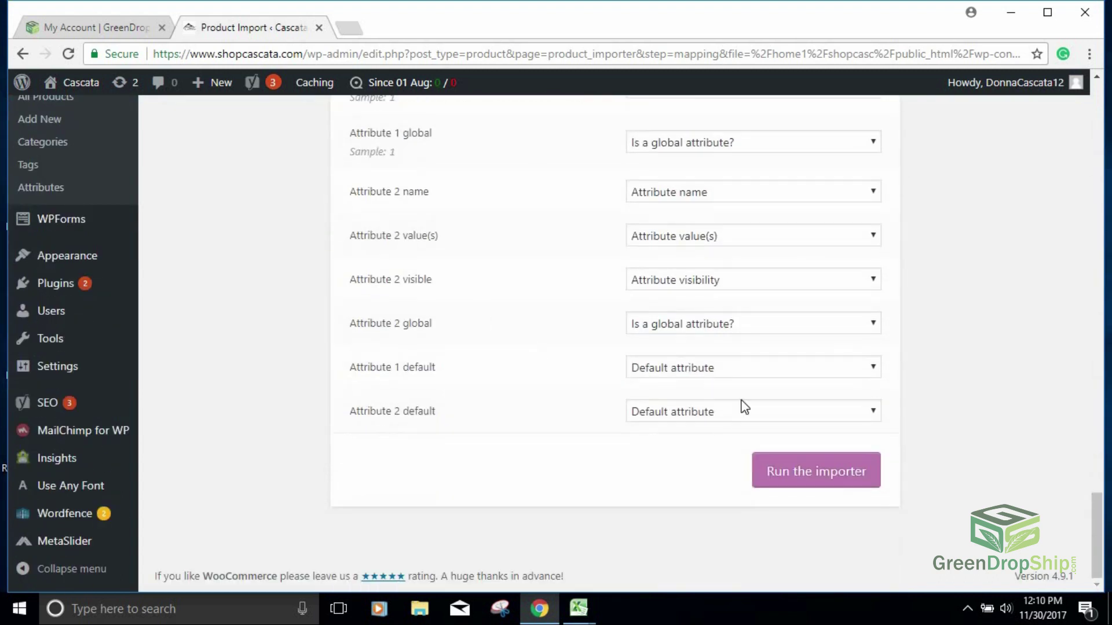
click(849, 475)
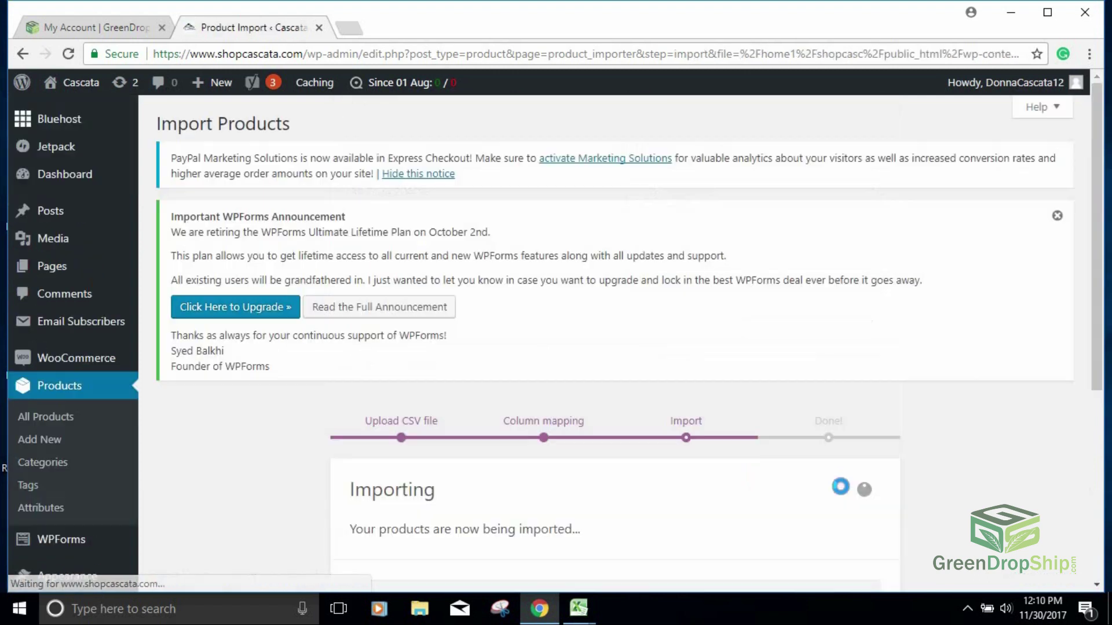
Watch the importer's Import stage while the Frozen products progress bar starts filling
scroll(832, 483, down, 3)
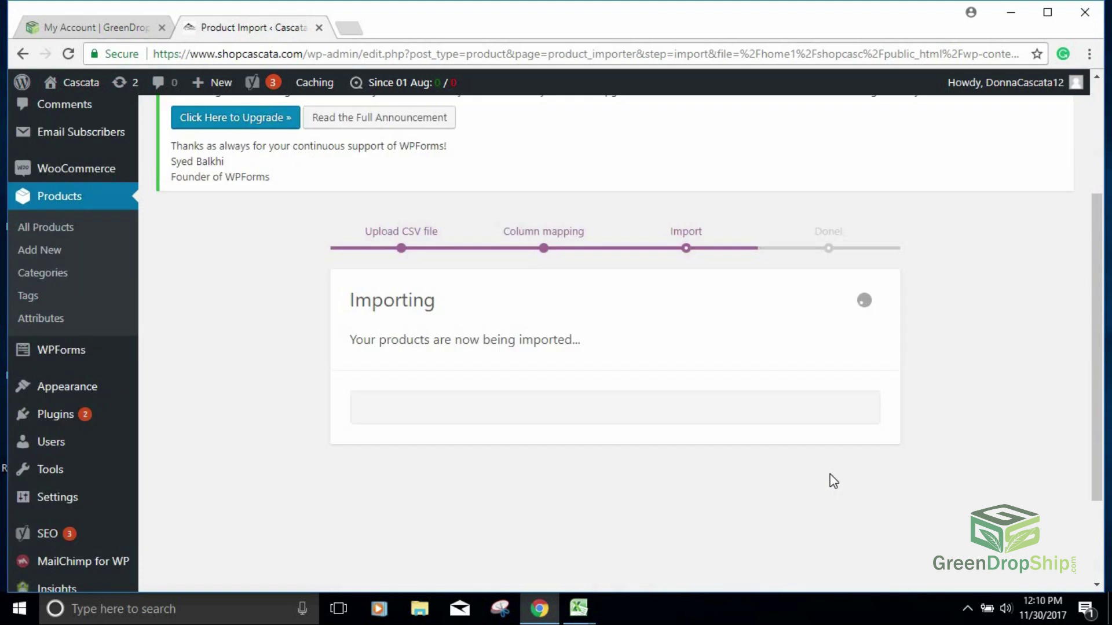